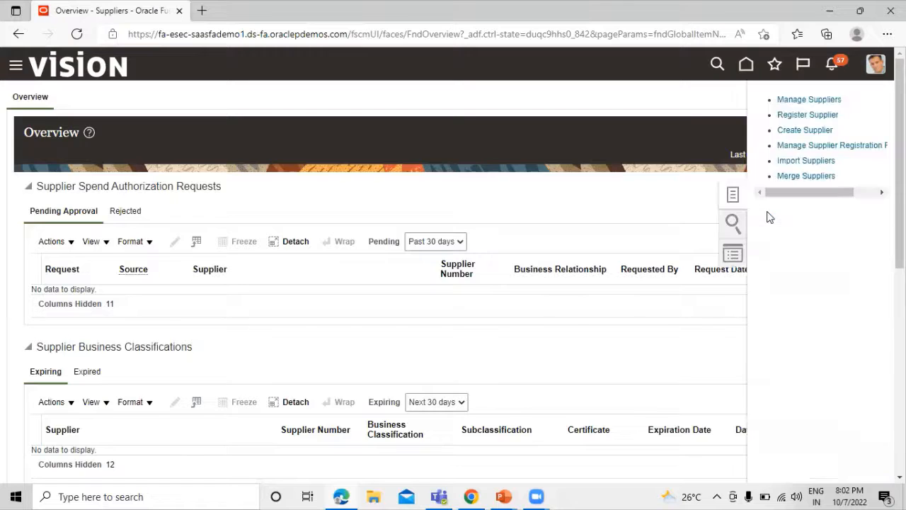
- Create supplier 'STAR BEARING SUPPLIER ltD' as Spend Authorized with tax organization type Corporation
{"action": "left_click", "coordinate": [802, 132]}
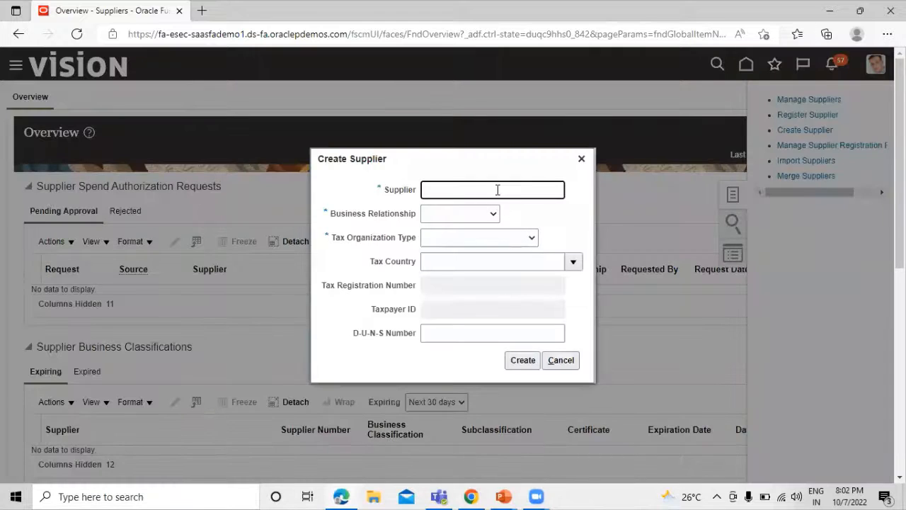
{"action": "type", "text": "STAR BEARING SUPPLIER lt"}
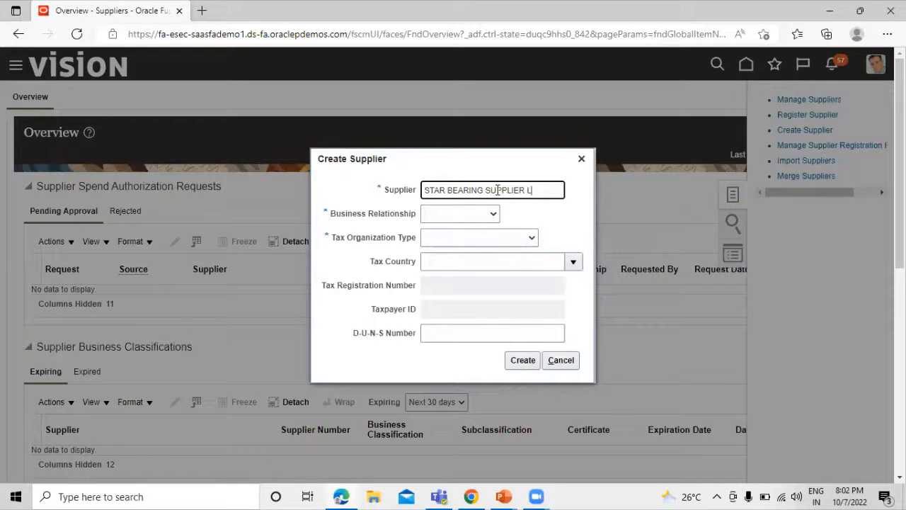
{"action": "type", "text": "D"}
{"action": "left_click", "coordinate": [493, 214]}
{"action": "left_click", "coordinate": [458, 252]}
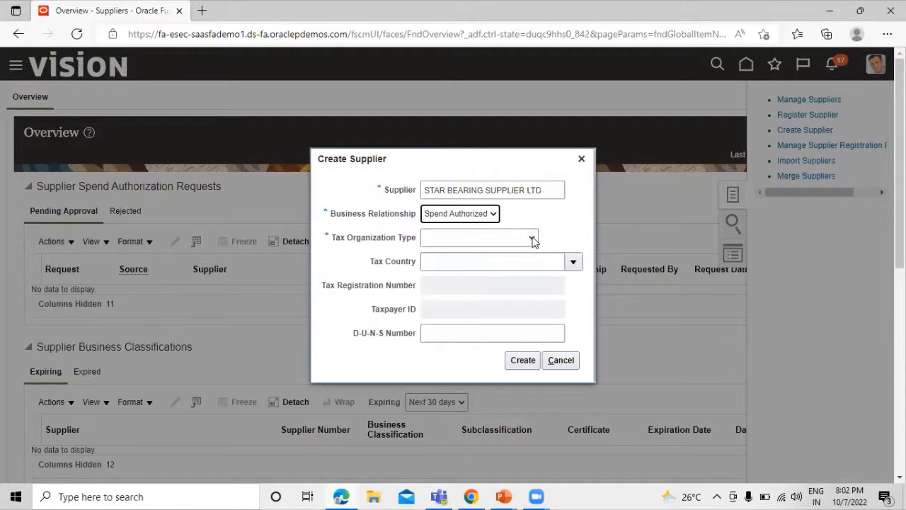
{"action": "left_click", "coordinate": [500, 240]}
{"action": "left_click", "coordinate": [506, 261]}
{"action": "left_click", "coordinate": [532, 359]}
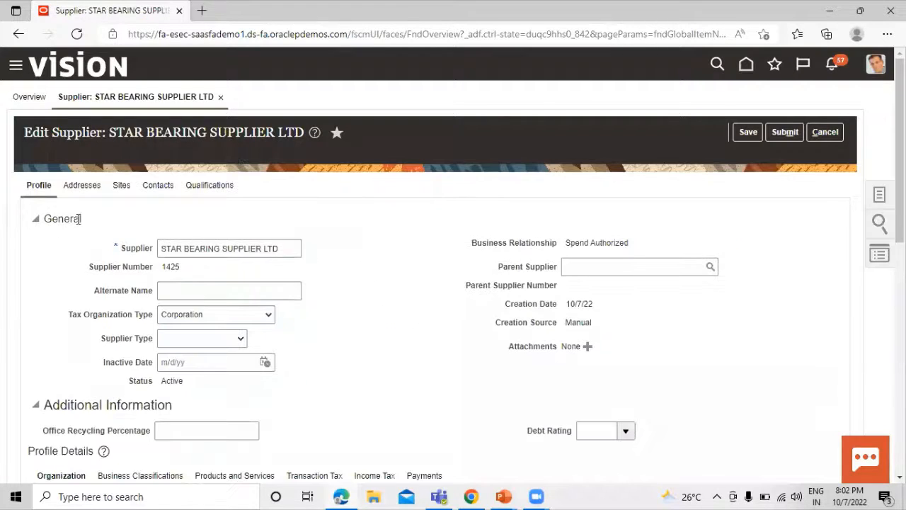
- Review supplier 1425's profile and show its still-empty Addresses list
{"action": "scroll", "coordinate": [401, 328], "scroll_direction": "down", "scroll_amount": 10}
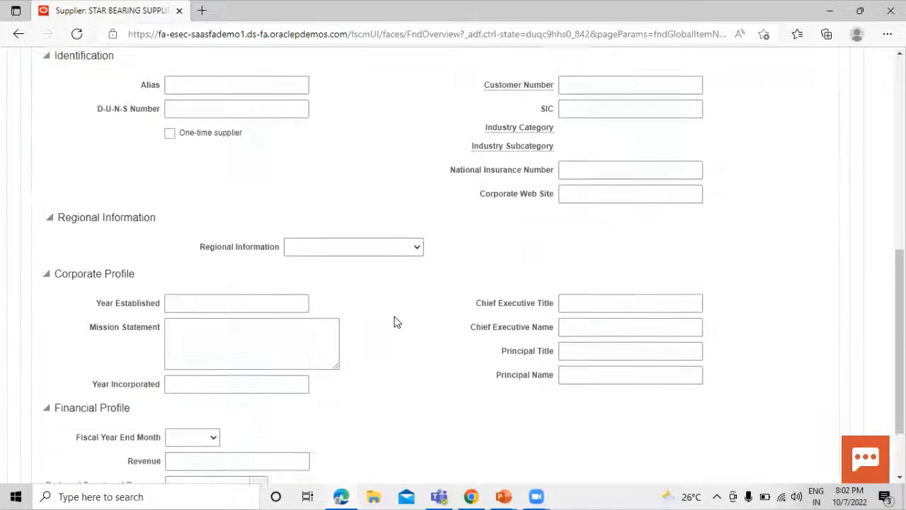
{"action": "scroll", "coordinate": [401, 328], "scroll_direction": "down", "scroll_amount": 2}
{"action": "scroll", "coordinate": [401, 327], "scroll_direction": "up", "scroll_amount": 10}
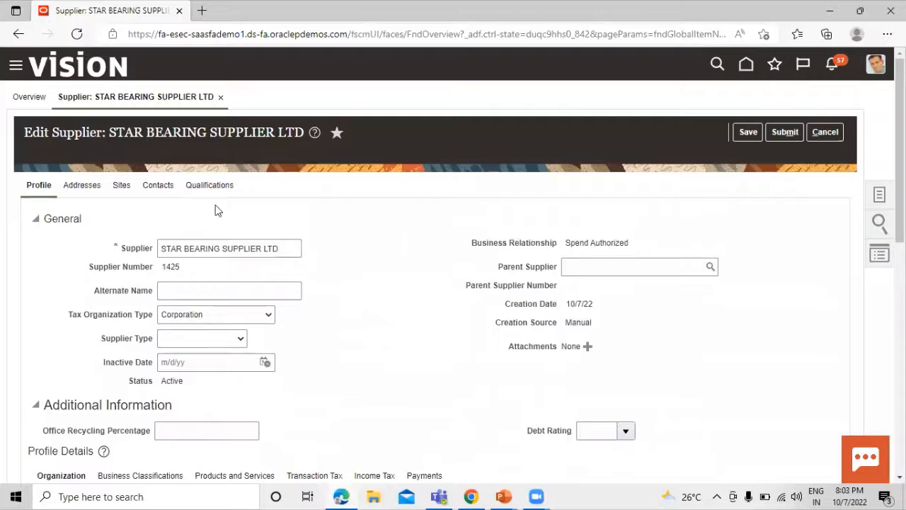
{"action": "left_click", "coordinate": [83, 188]}
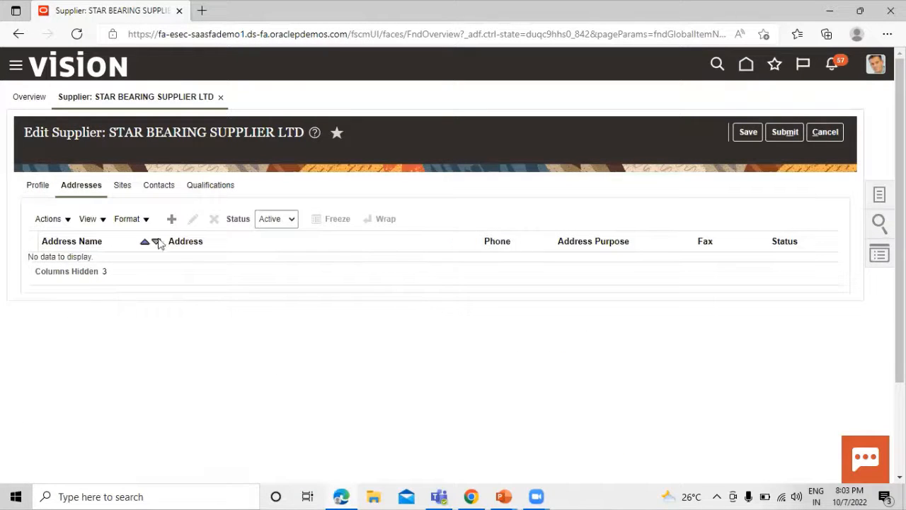
- Add United States address 'STAR BEARING SUPPLIER ADDRESS' for Ordering and Remit to, and save it
{"action": "left_click", "coordinate": [171, 220]}
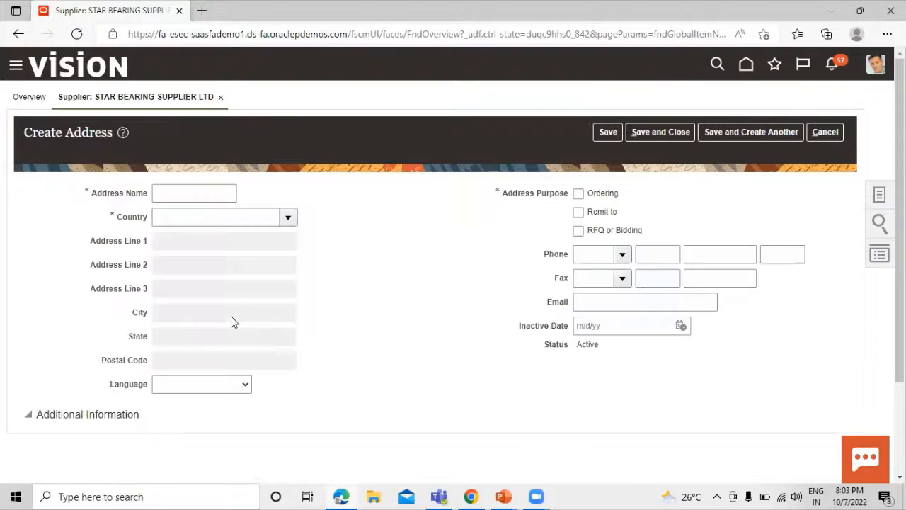
{"action": "left_click", "coordinate": [177, 192]}
{"action": "type", "text": "STAR "}
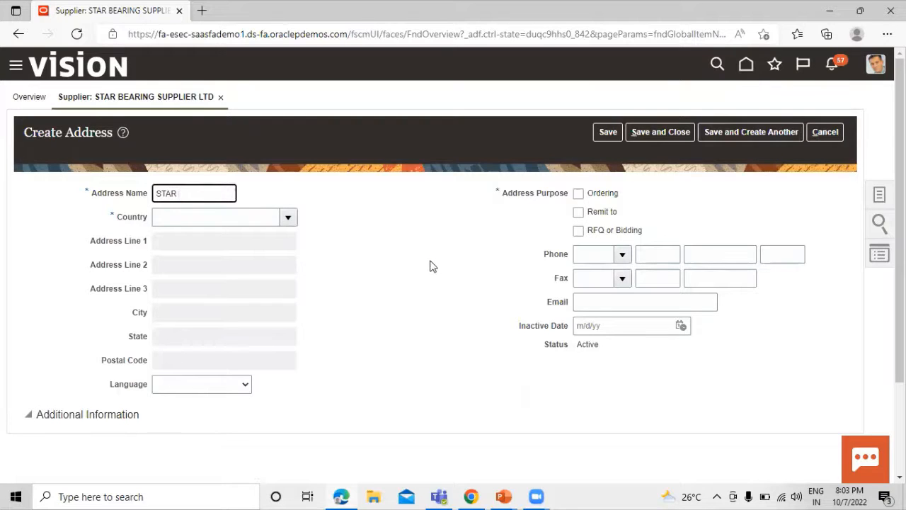
{"action": "type", "text": "BEARING SUPPLUER"}
{"action": "key", "text": "BackSpace"}
{"action": "key", "text": "BackSpace"}
{"action": "key", "text": "BackSpace"}
{"action": "type", "text": "IER ADDRESS"}
{"action": "key", "text": "Tab"}
{"action": "left_click", "coordinate": [234, 214]}
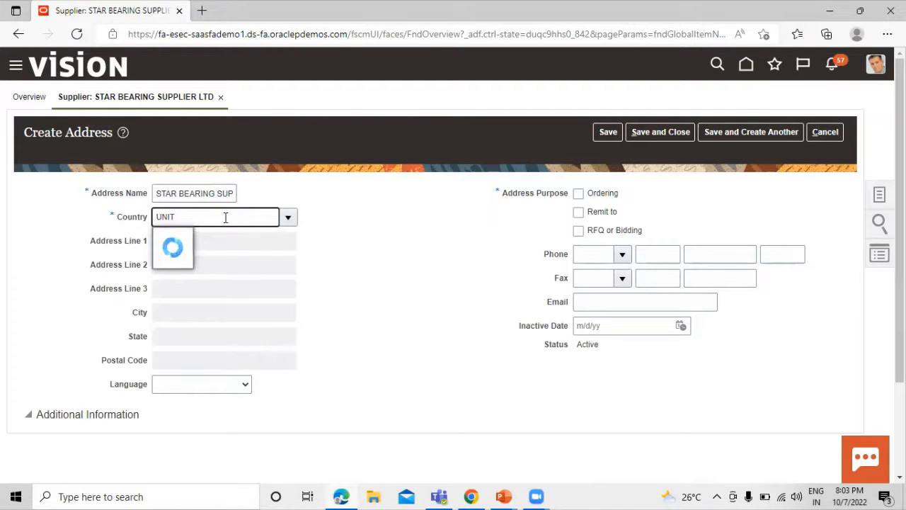
{"action": "left_click", "coordinate": [239, 278]}
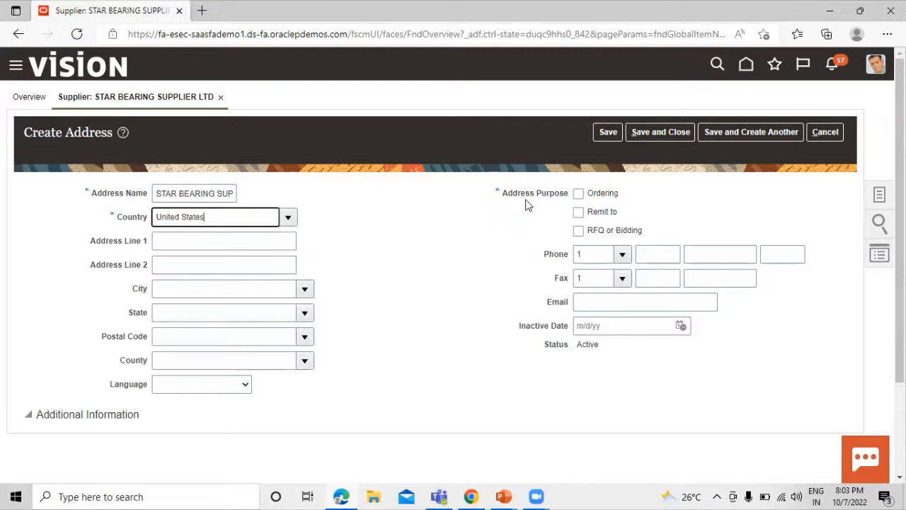
{"action": "left_click", "coordinate": [578, 194]}
{"action": "left_click", "coordinate": [579, 212]}
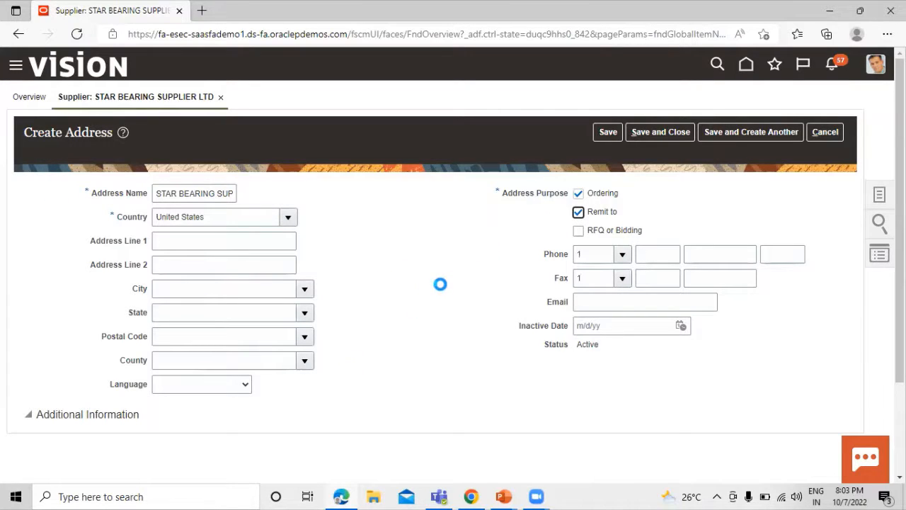
{"action": "left_click", "coordinate": [674, 132]}
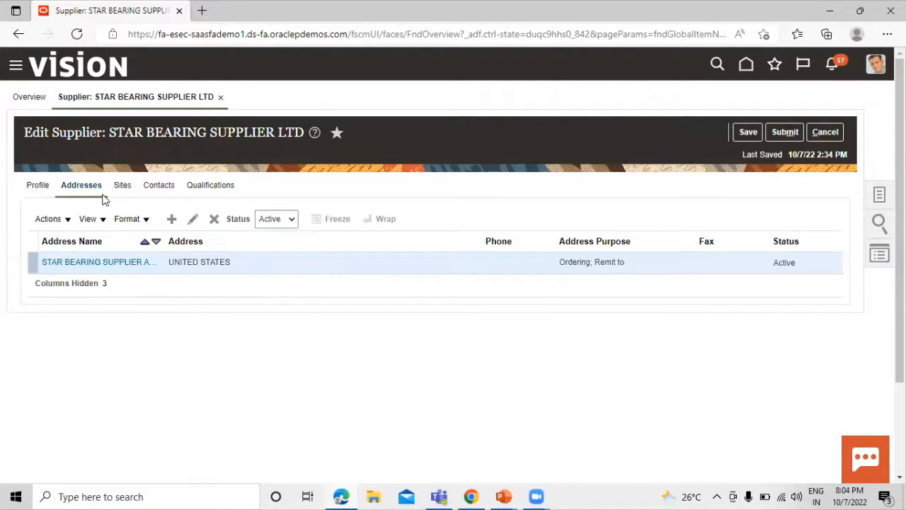
- Check the Sites tab, then submit the supplier profile change request and acknowledge the confirmation
{"action": "left_click", "coordinate": [123, 186]}
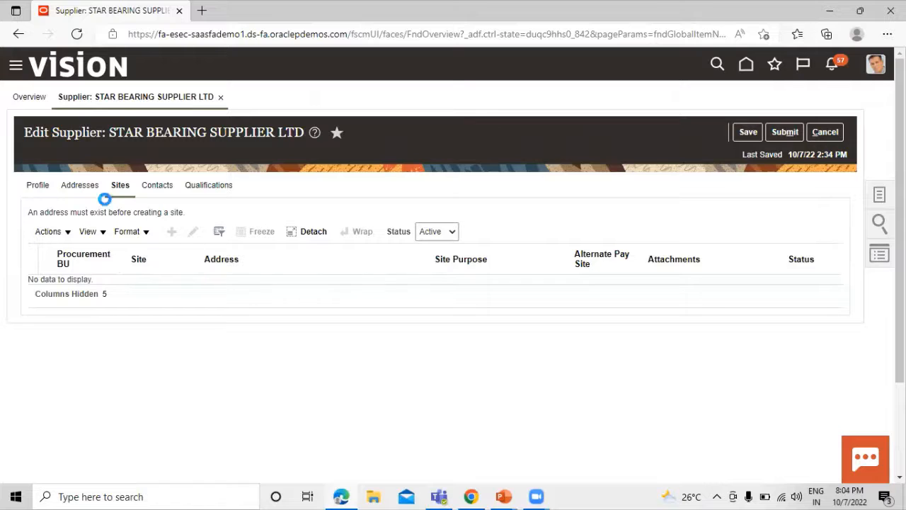
{"action": "left_click", "coordinate": [784, 133]}
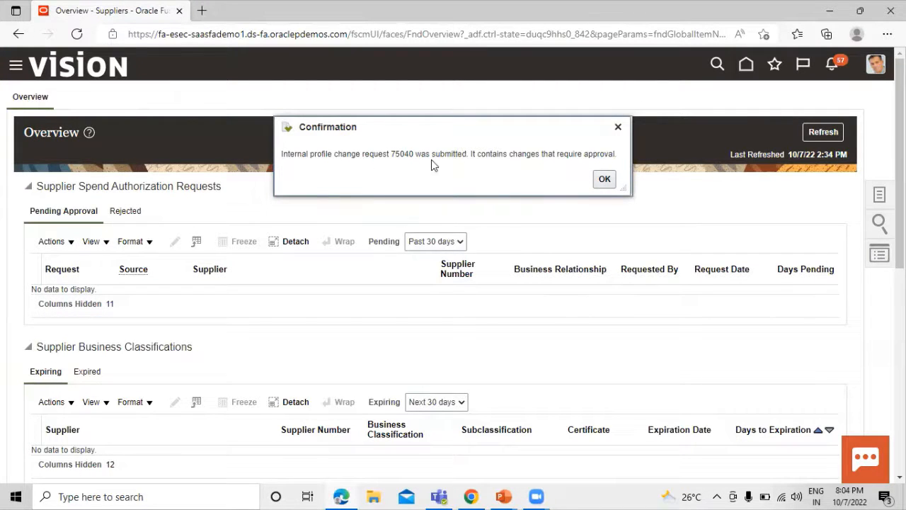
{"action": "left_click", "coordinate": [606, 180]}
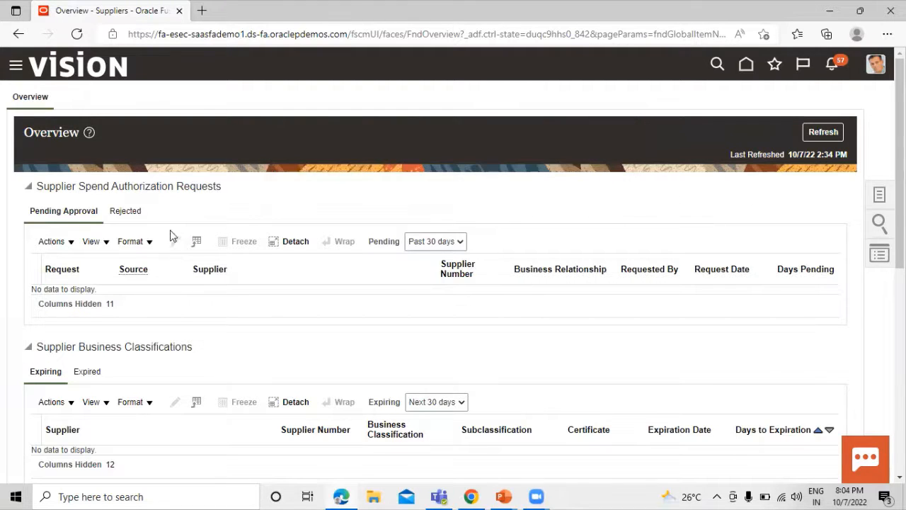
- Refresh Suppliers Overview and reload the browser page to update the notifications
{"action": "left_click", "coordinate": [814, 139]}
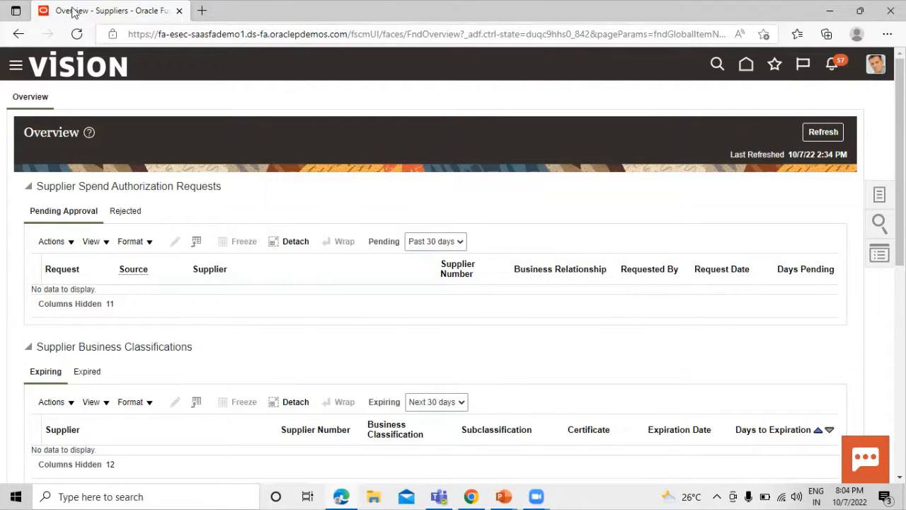
{"action": "left_click", "coordinate": [835, 68]}
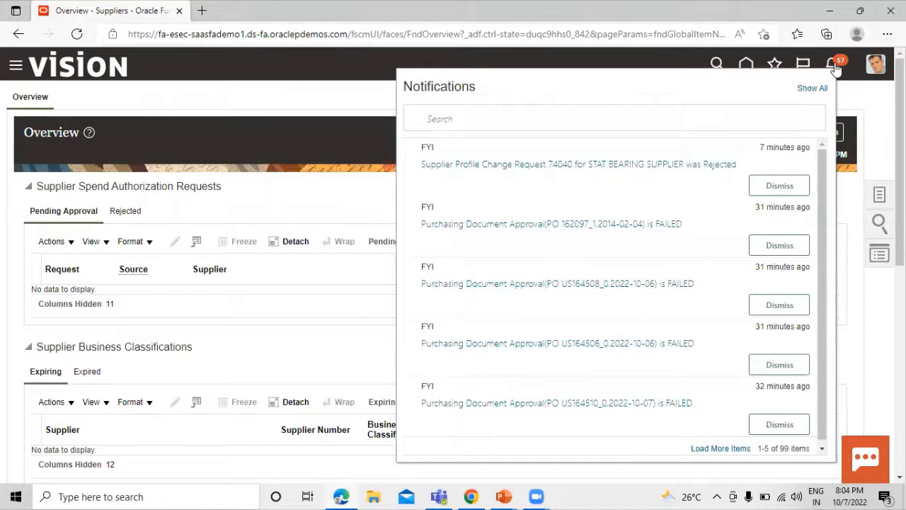
{"action": "left_click", "coordinate": [354, 198]}
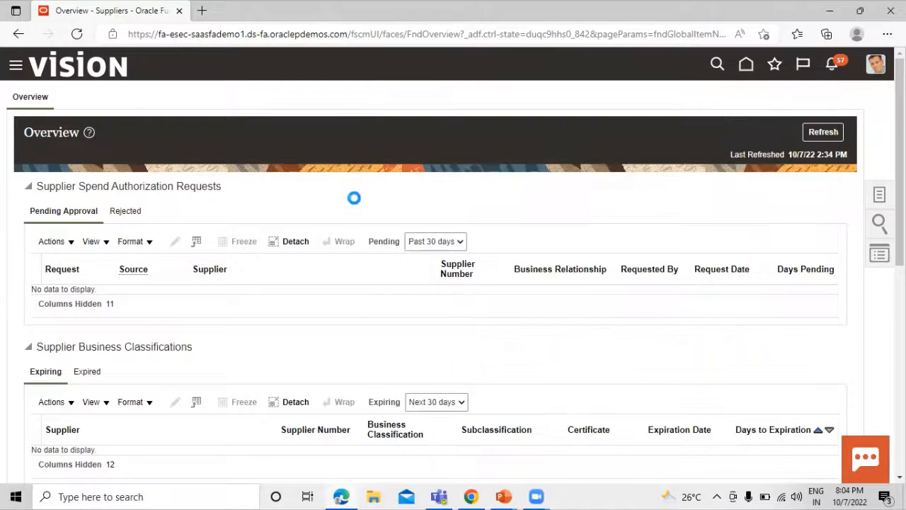
{"action": "left_click", "coordinate": [834, 64]}
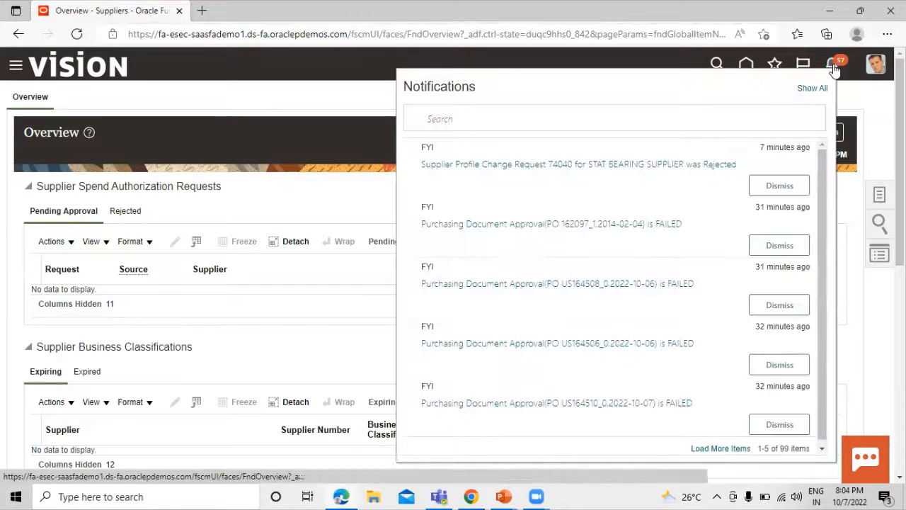
{"action": "left_click", "coordinate": [279, 186]}
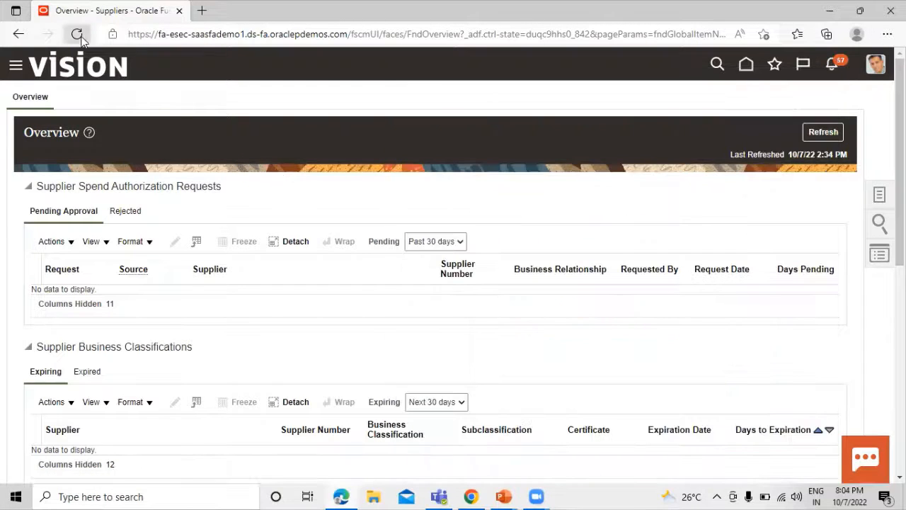
{"action": "left_click", "coordinate": [76, 33]}
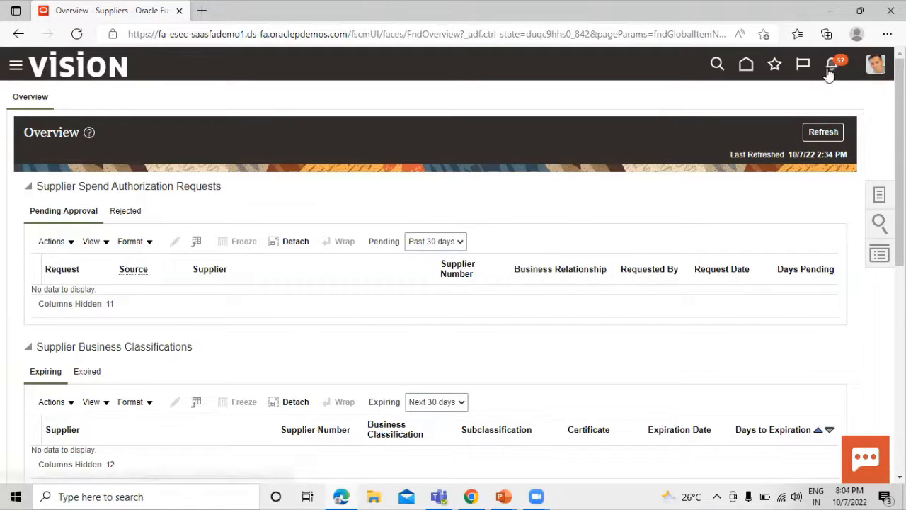
- Open the supplier profile change notification from the notifications list
{"action": "left_click", "coordinate": [833, 69]}
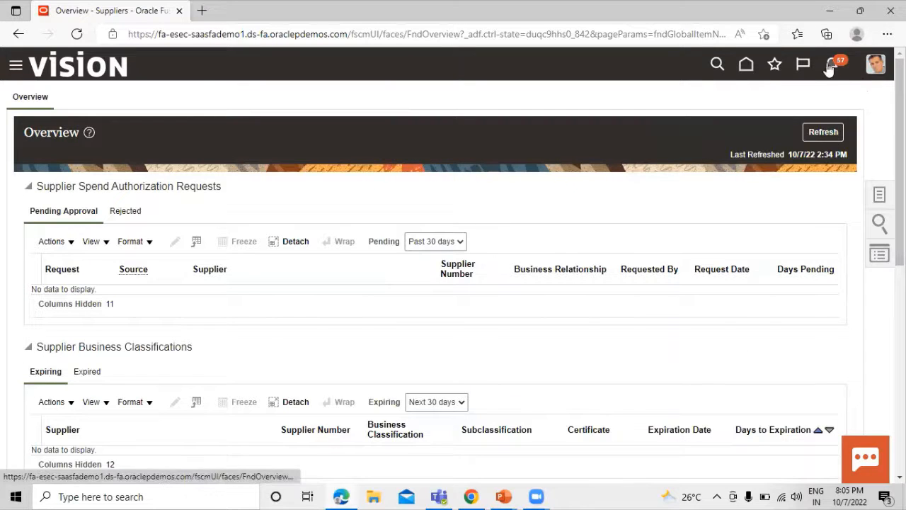
{"action": "left_click", "coordinate": [832, 65]}
{"action": "left_click", "coordinate": [599, 165]}
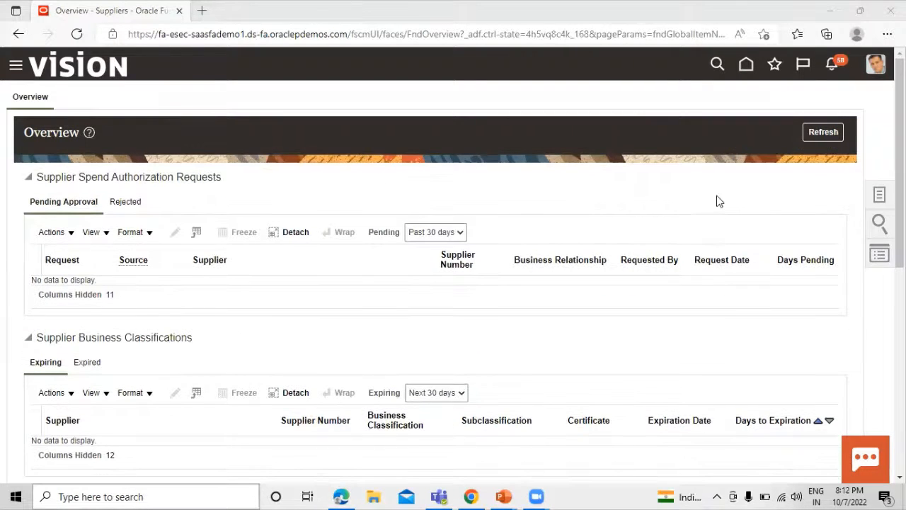
- Approve the STAR BEARING SUPPLIER LTD profile change request from the notifications list
{"action": "left_click", "coordinate": [835, 66]}
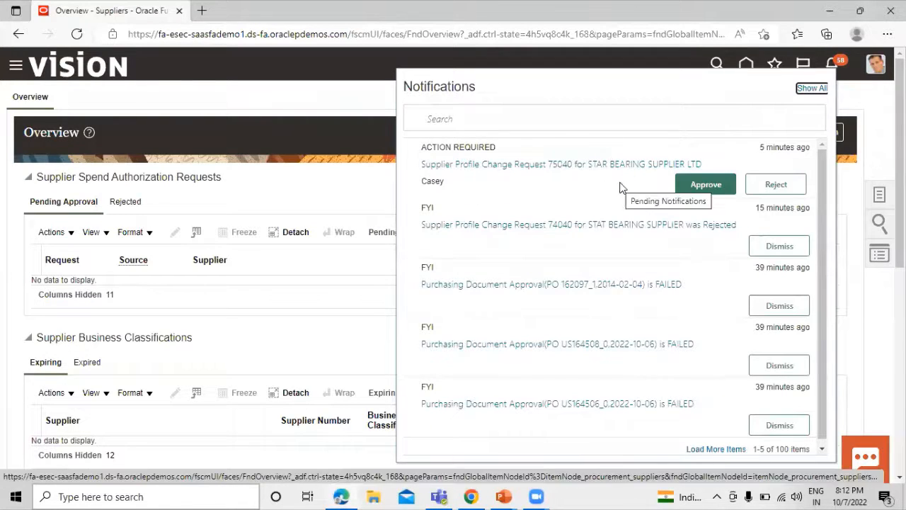
{"action": "left_click", "coordinate": [694, 187]}
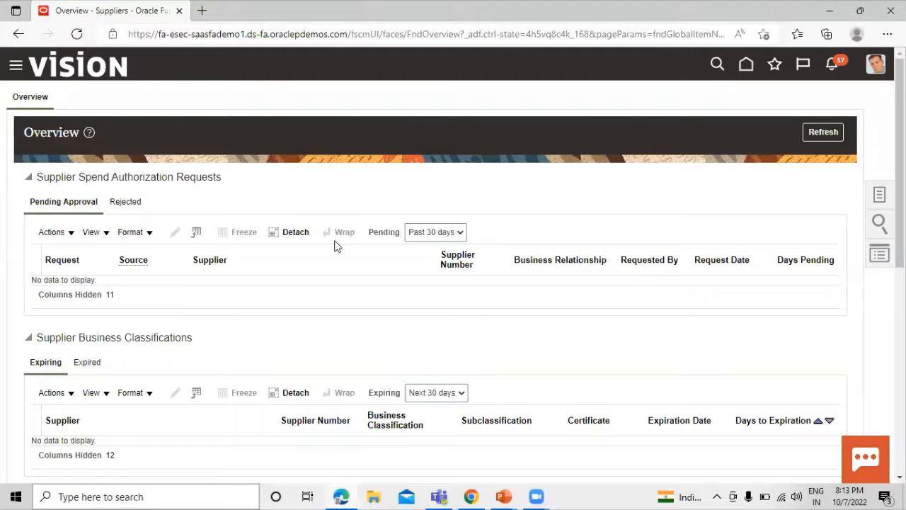
- Open supplier STAR BEARING SUPPLIER LTD (1425, Active) from the search results
{"action": "scroll", "coordinate": [334, 240], "scroll_direction": "down", "scroll_amount": 1}
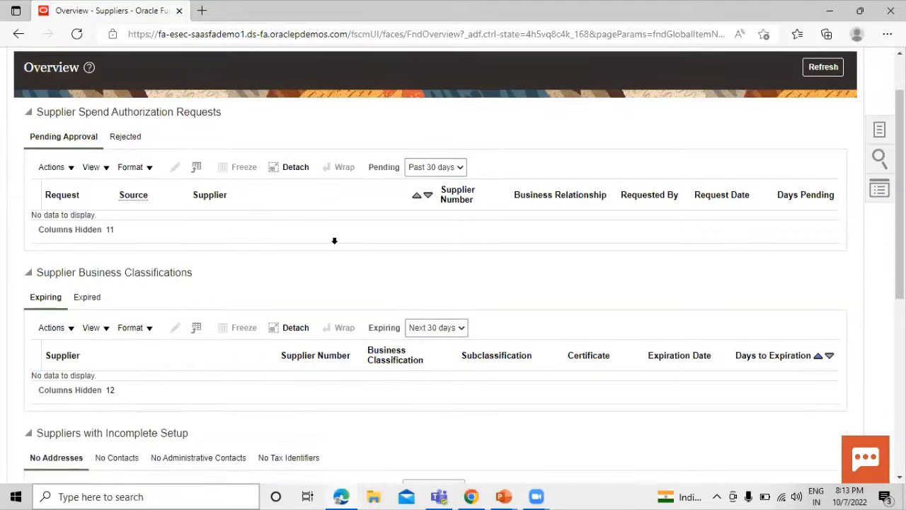
{"action": "scroll", "coordinate": [334, 240], "scroll_direction": "down", "scroll_amount": 4}
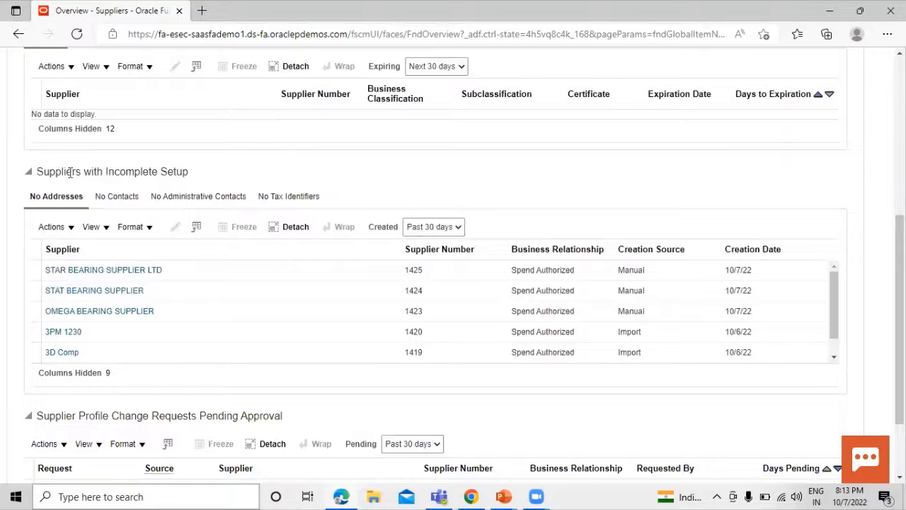
{"action": "left_click", "coordinate": [73, 274]}
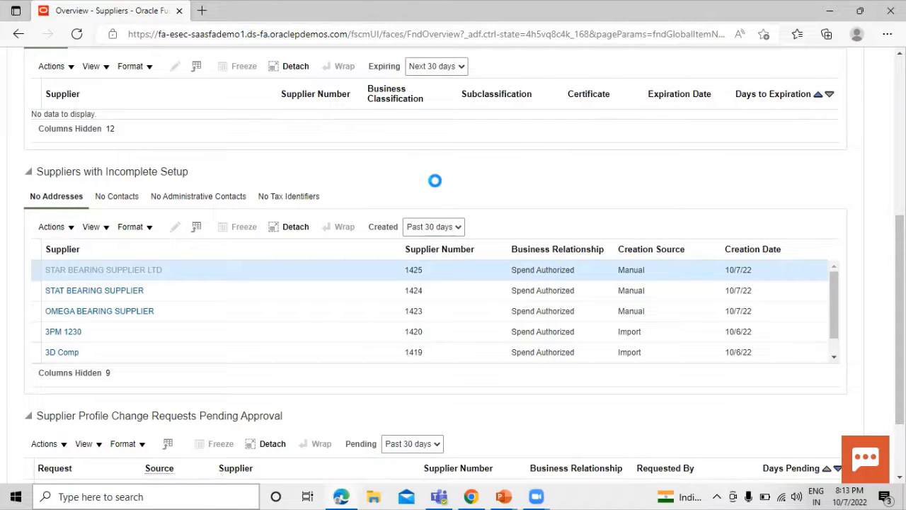
{"action": "scroll", "coordinate": [435, 181], "scroll_direction": "up", "scroll_amount": 5}
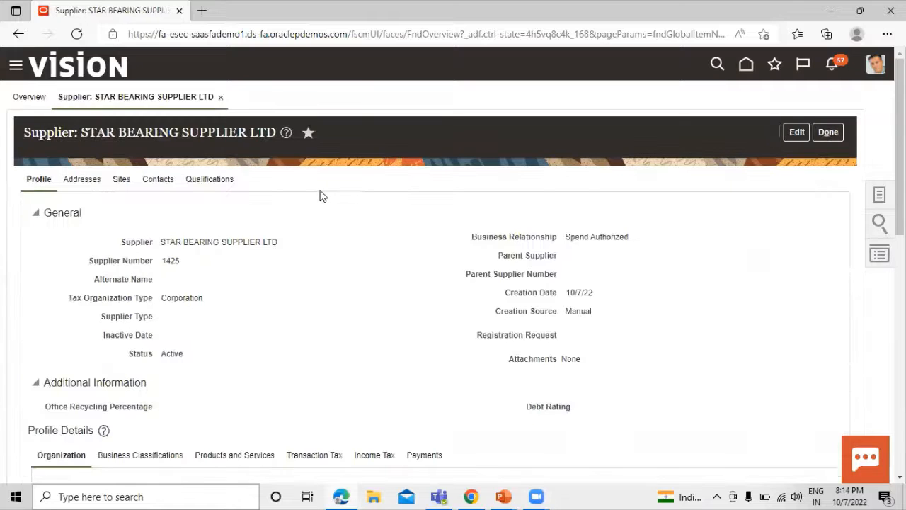
- Show the supplier's empty Sites list and switch the record to edit mode
{"action": "scroll", "coordinate": [292, 263], "scroll_direction": "down", "scroll_amount": 3}
{"action": "scroll", "coordinate": [293, 263], "scroll_direction": "up", "scroll_amount": 3}
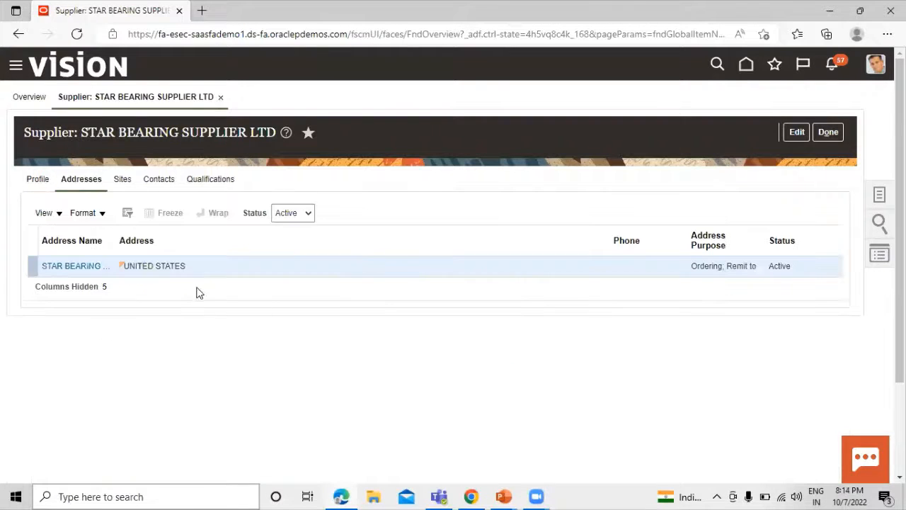
{"action": "left_click", "coordinate": [122, 179]}
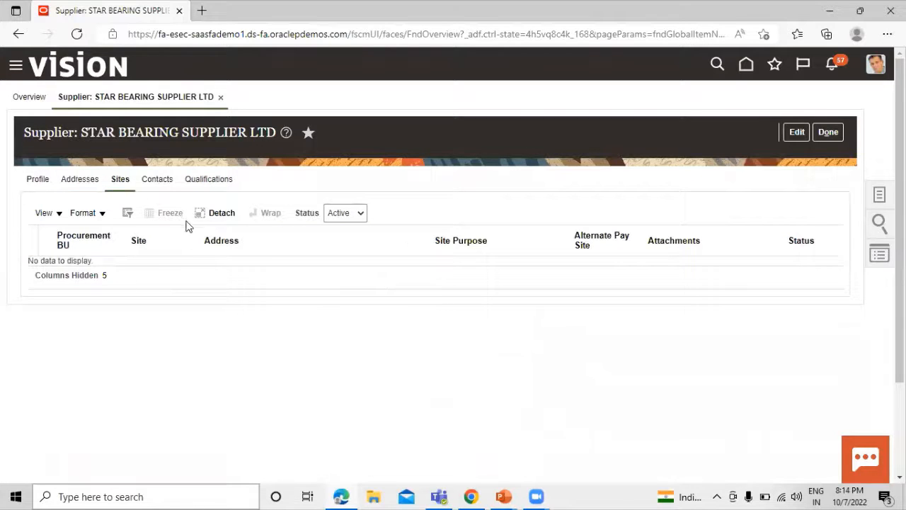
{"action": "left_click", "coordinate": [796, 132]}
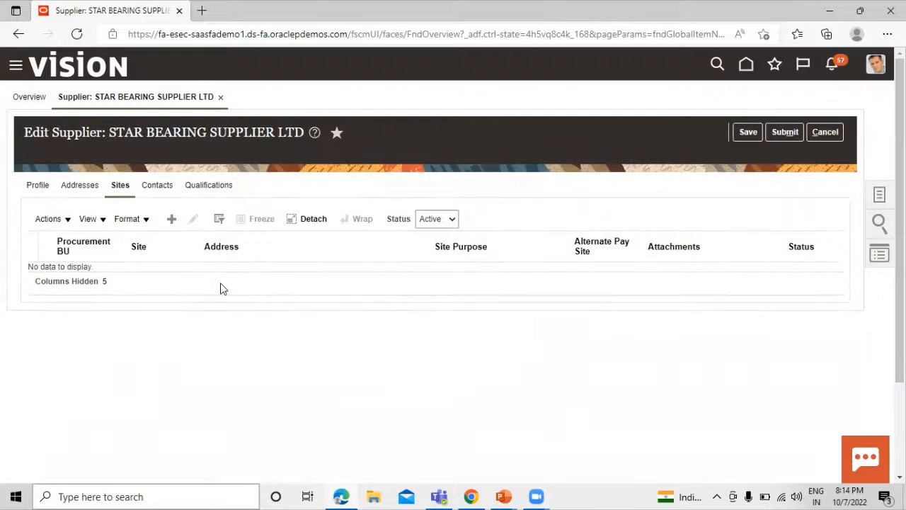
- Add US1 site STAR BEARING ST on STAR BEARING SUPPLIER ADDRESS with Purchasing and Pay, and save
{"action": "left_click", "coordinate": [173, 219]}
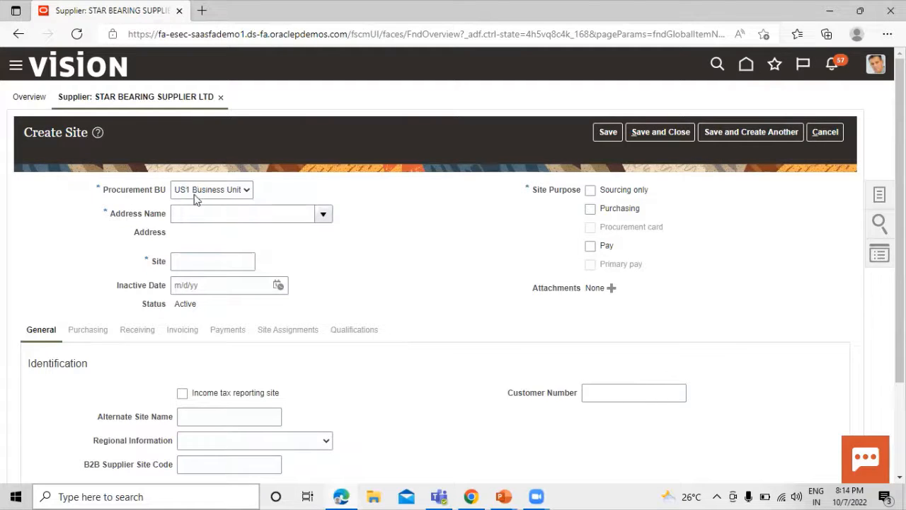
{"action": "left_click", "coordinate": [226, 211]}
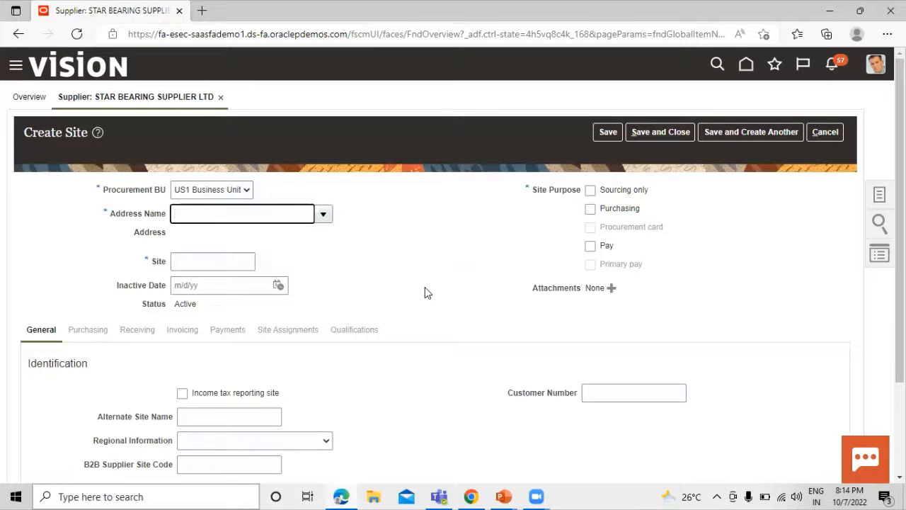
{"action": "left_click", "coordinate": [324, 215]}
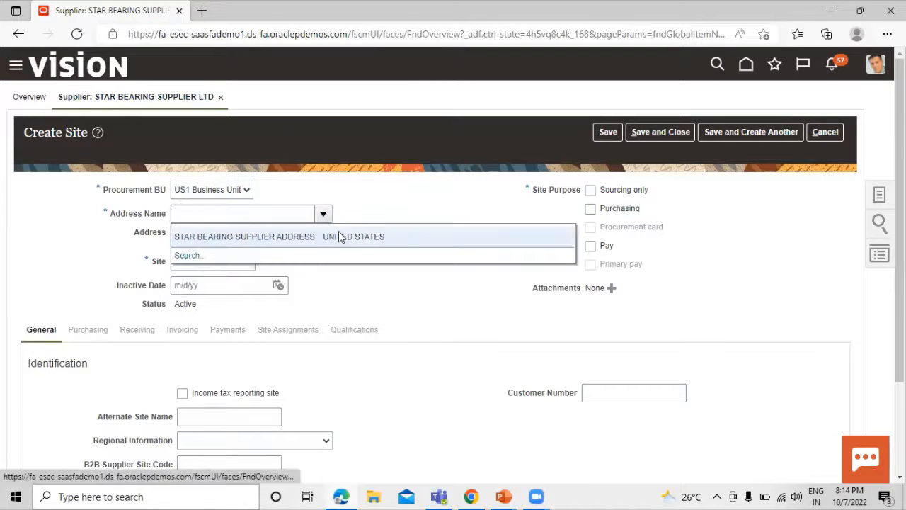
{"action": "left_click", "coordinate": [276, 236]}
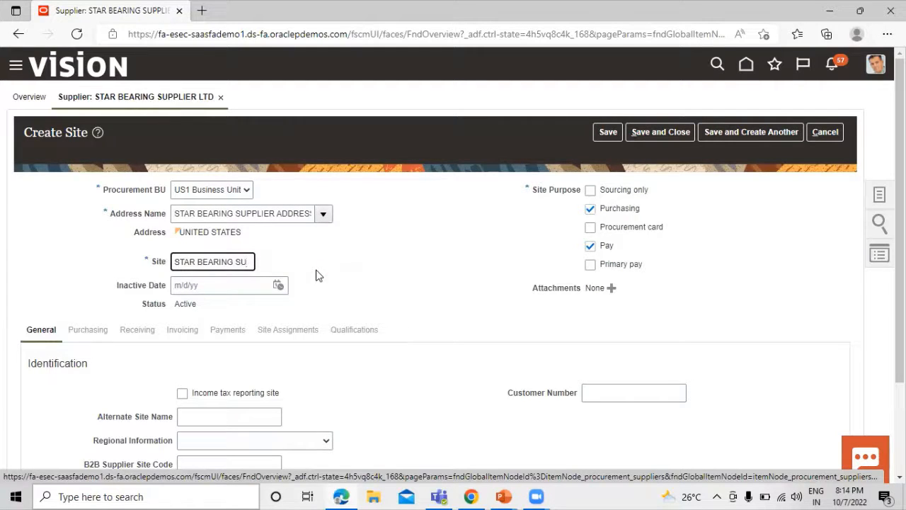
{"action": "type", "text": "SI"}
{"action": "left_click", "coordinate": [424, 239]}
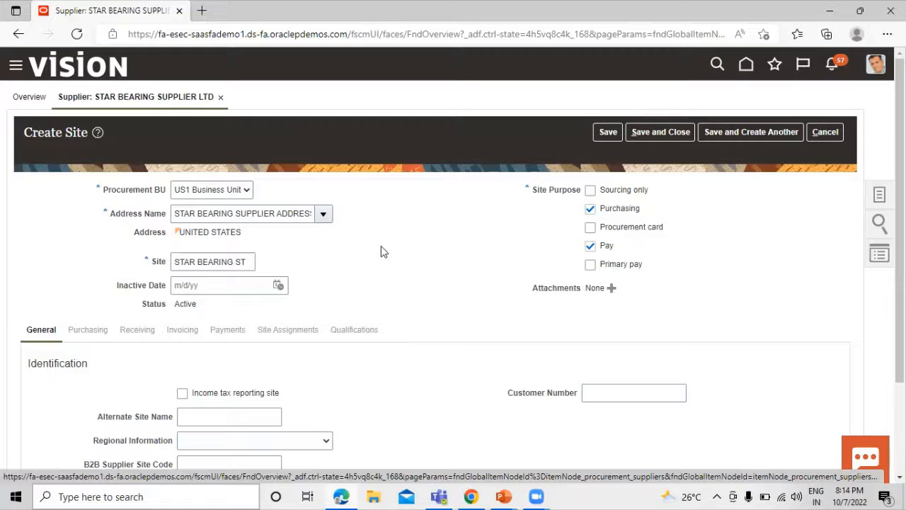
{"action": "scroll", "coordinate": [396, 248], "scroll_direction": "down", "scroll_amount": 1}
{"action": "scroll", "coordinate": [401, 248], "scroll_direction": "up", "scroll_amount": 1}
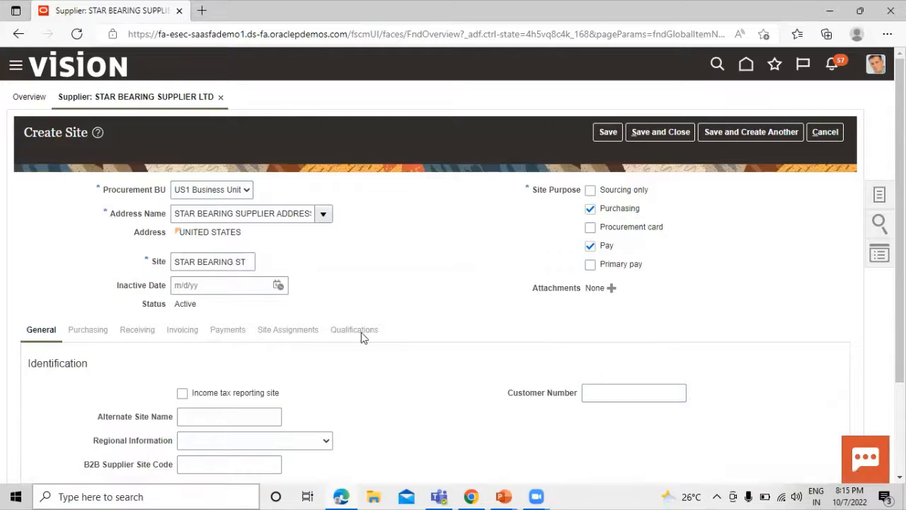
{"action": "scroll", "coordinate": [191, 351], "scroll_direction": "down", "scroll_amount": 1}
{"action": "scroll", "coordinate": [191, 351], "scroll_direction": "down", "scroll_amount": 3}
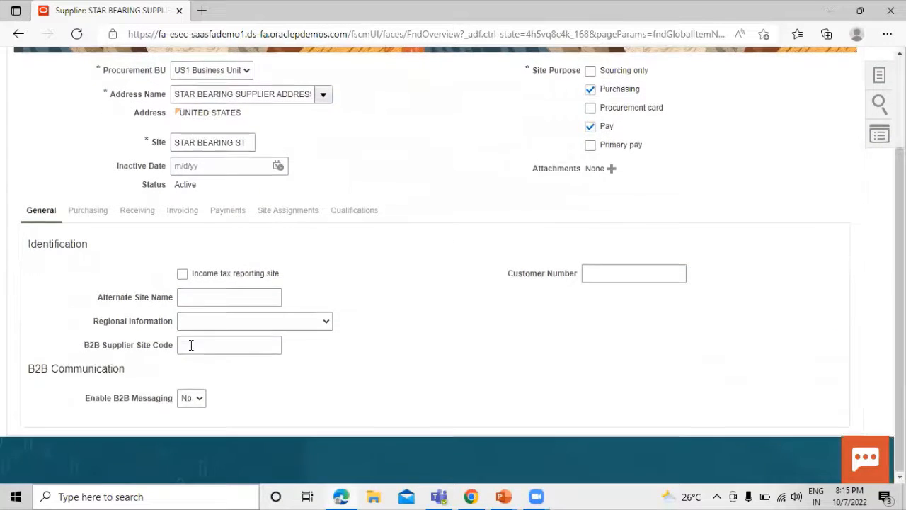
{"action": "scroll", "coordinate": [191, 344], "scroll_direction": "up", "scroll_amount": 3}
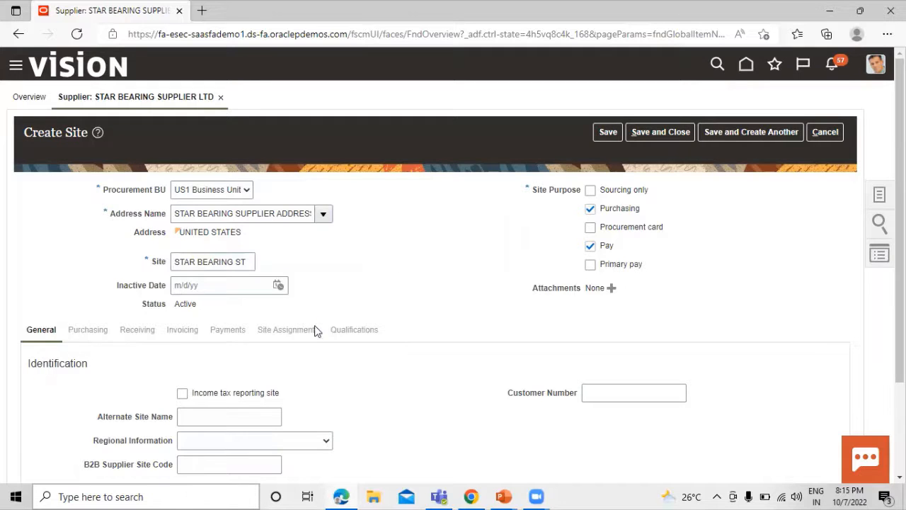
{"action": "left_click", "coordinate": [610, 134]}
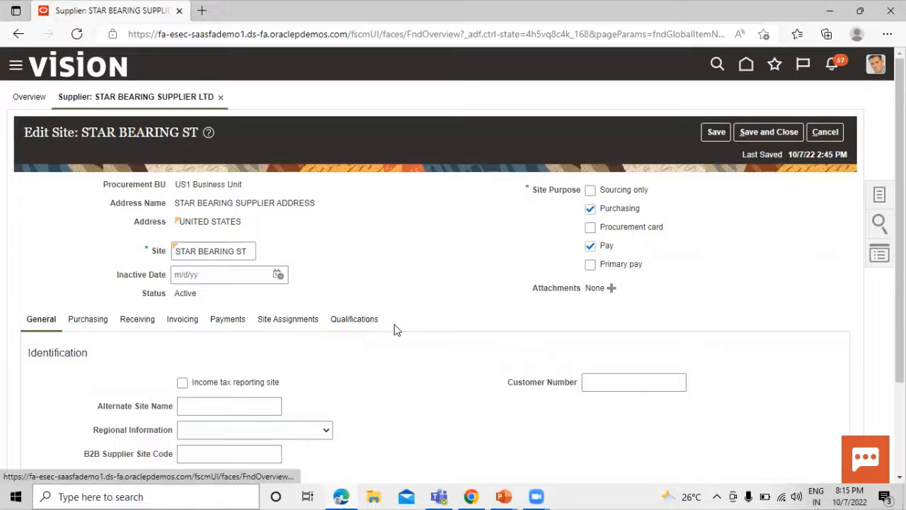
- Set the site's invoice and payment currencies to US Dollar
{"action": "left_click", "coordinate": [189, 322]}
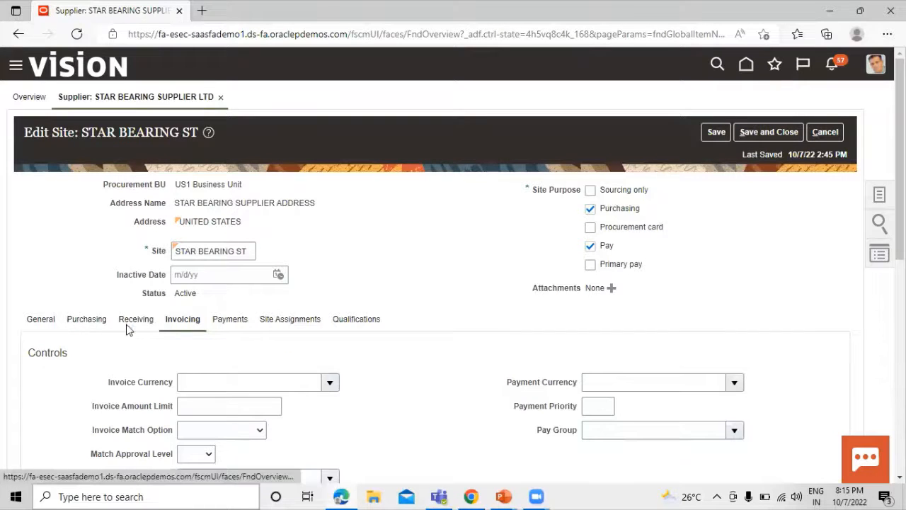
{"action": "scroll", "coordinate": [347, 342], "scroll_direction": "down", "scroll_amount": 1}
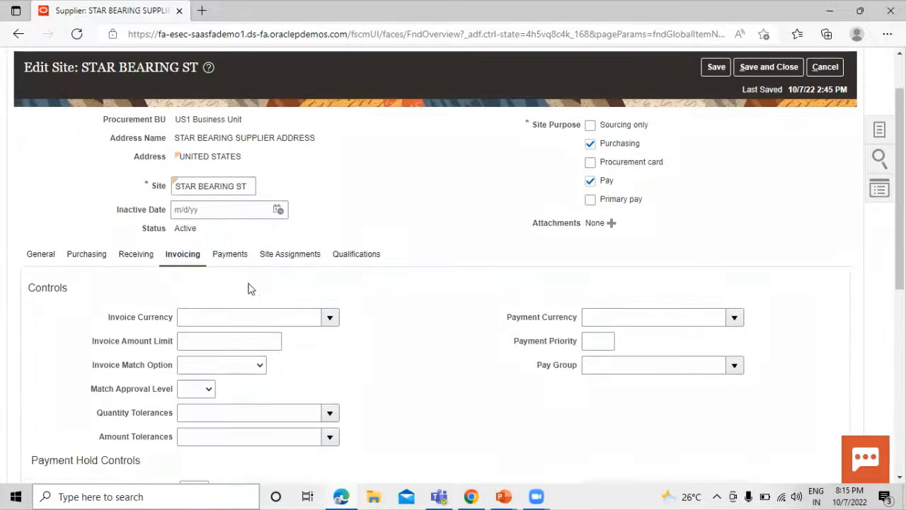
{"action": "left_click", "coordinate": [331, 319]}
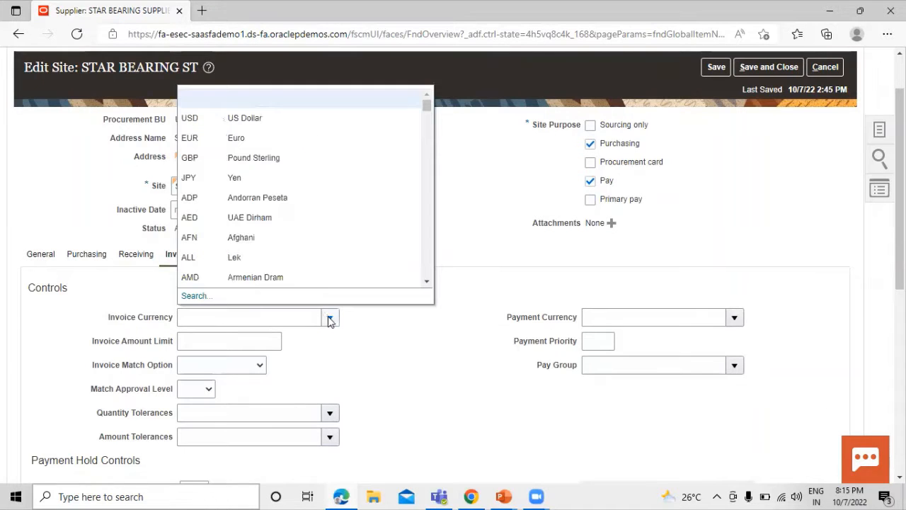
{"action": "left_click", "coordinate": [253, 119]}
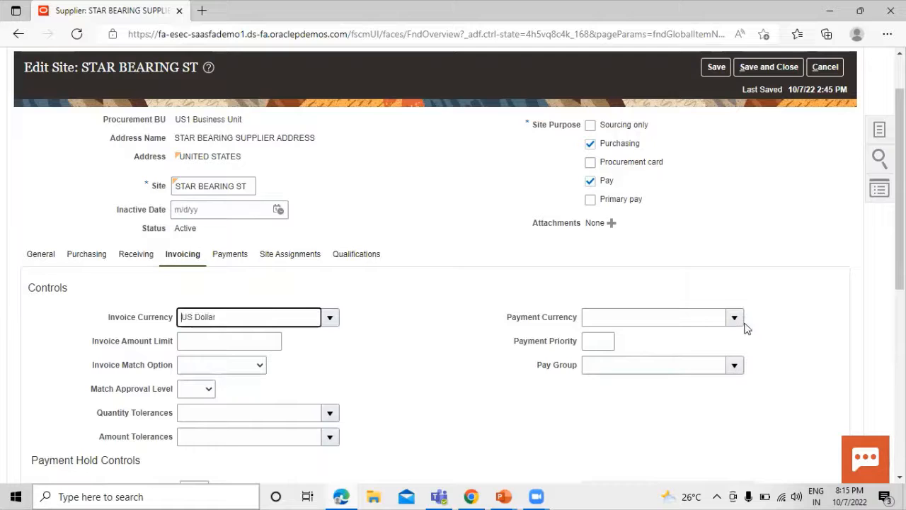
{"action": "left_click", "coordinate": [735, 317]}
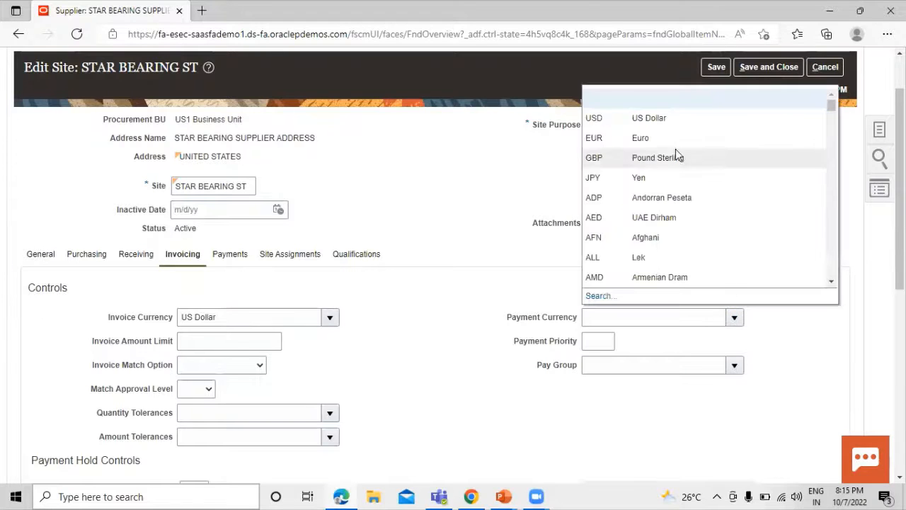
{"action": "left_click", "coordinate": [673, 122]}
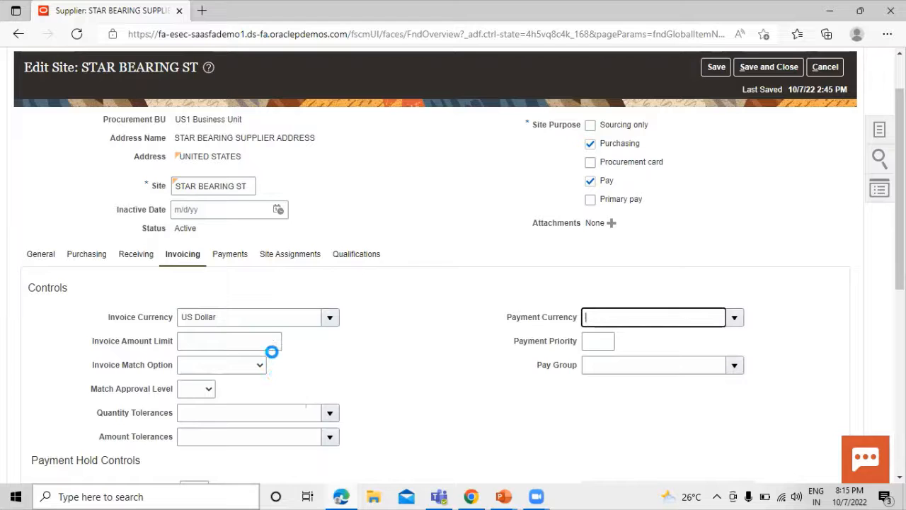
{"action": "left_click", "coordinate": [230, 255]}
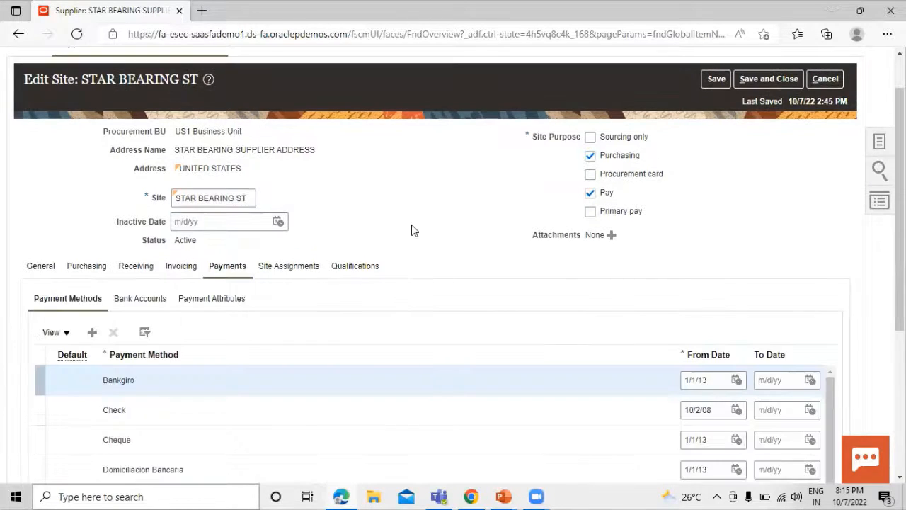
- Review the STAR BEARING ST site's payment methods and select the Check row
{"action": "scroll", "coordinate": [409, 200], "scroll_direction": "down", "scroll_amount": 1}
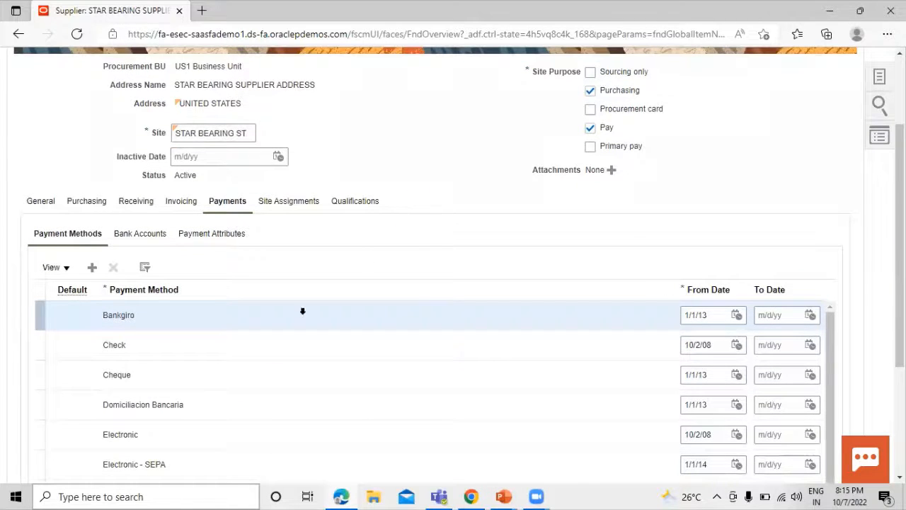
{"action": "scroll", "coordinate": [176, 402], "scroll_direction": "down", "scroll_amount": 2}
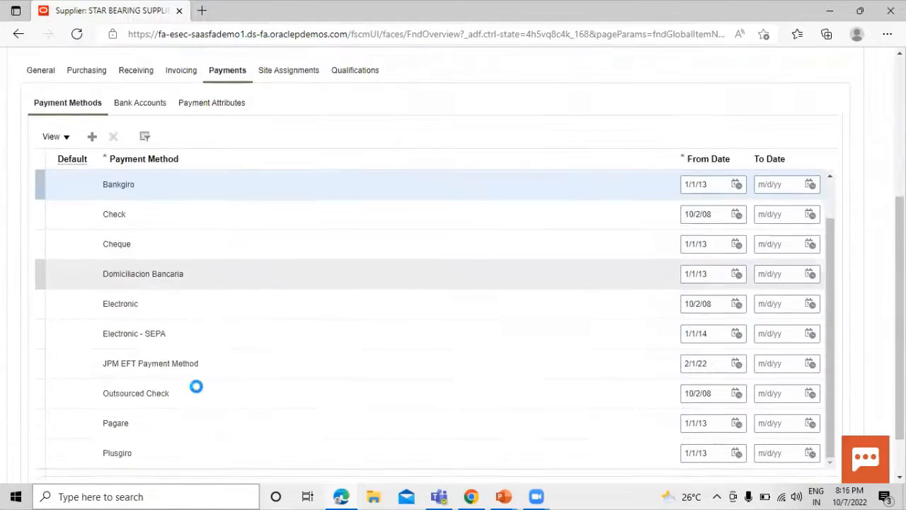
{"action": "scroll", "coordinate": [160, 376], "scroll_direction": "up", "scroll_amount": 1}
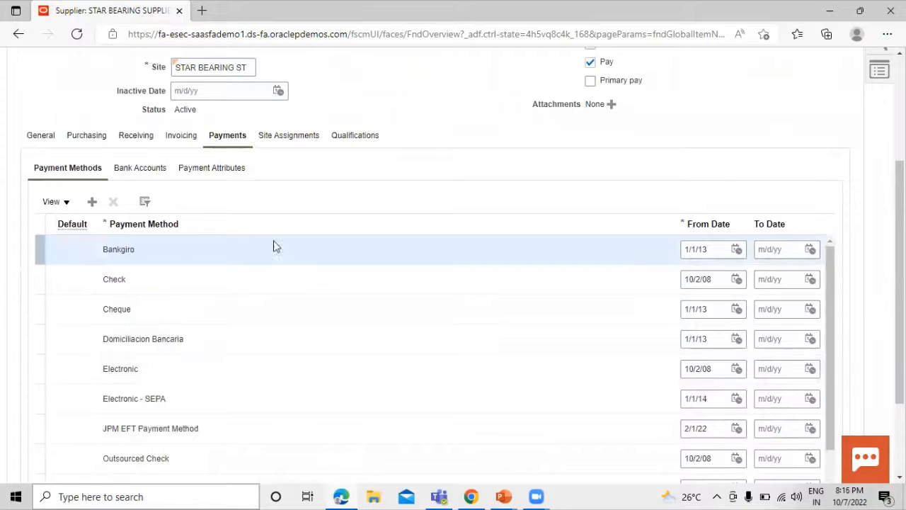
{"action": "left_click", "coordinate": [95, 279]}
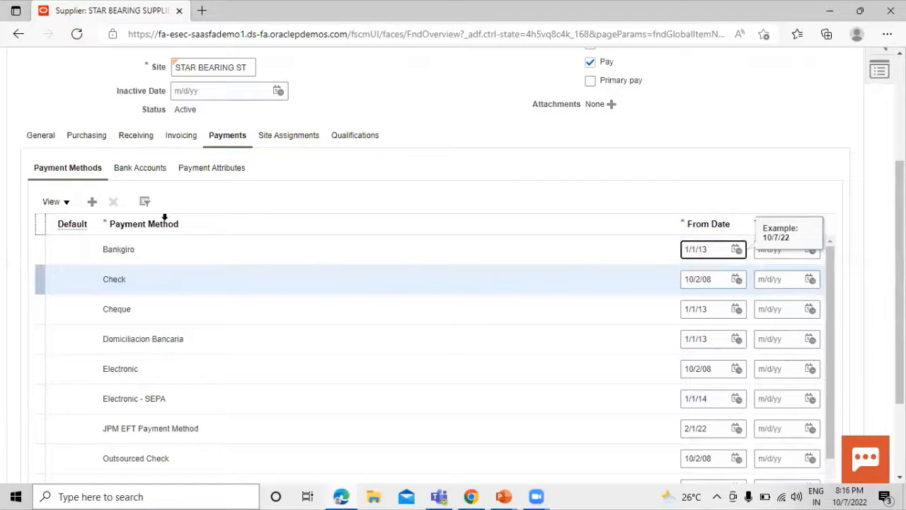
{"action": "left_click", "coordinate": [91, 279]}
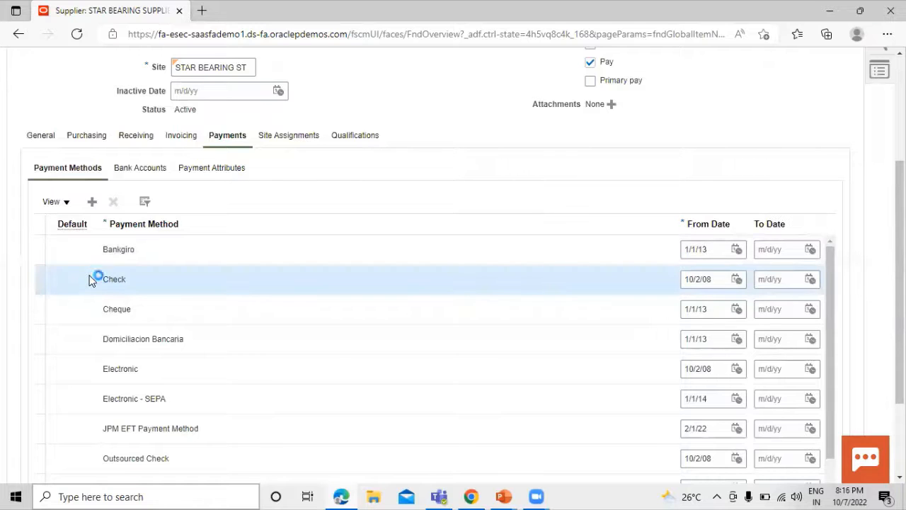
{"action": "scroll", "coordinate": [129, 207], "scroll_direction": "up", "scroll_amount": 2}
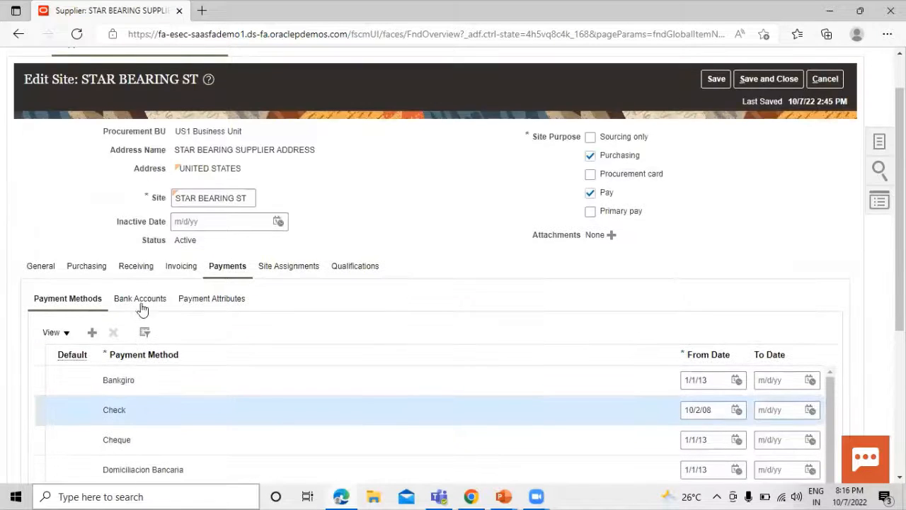
{"action": "scroll", "coordinate": [133, 317], "scroll_direction": "down", "scroll_amount": 1}
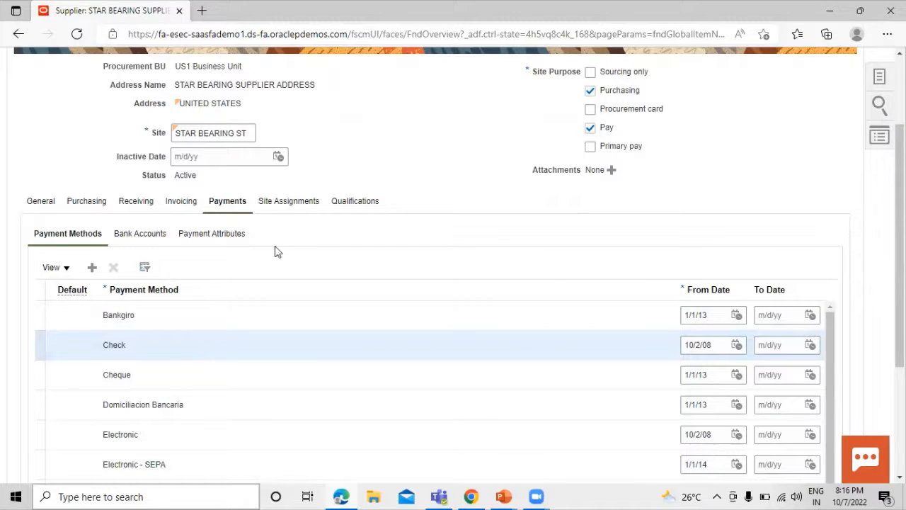
- Delete the site's UK Business Unit assignment, leaving only US1 Business Unit, and return to Payments
{"action": "left_click", "coordinate": [286, 203]}
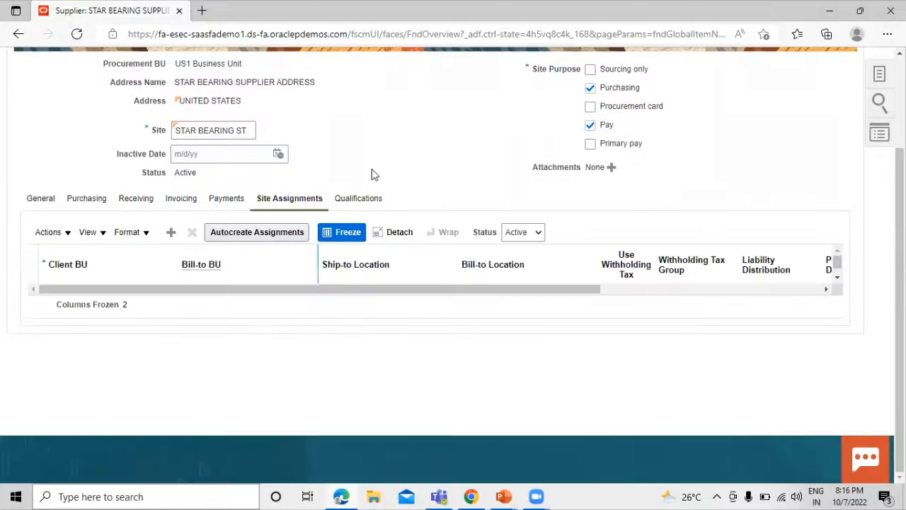
{"action": "left_click", "coordinate": [262, 233]}
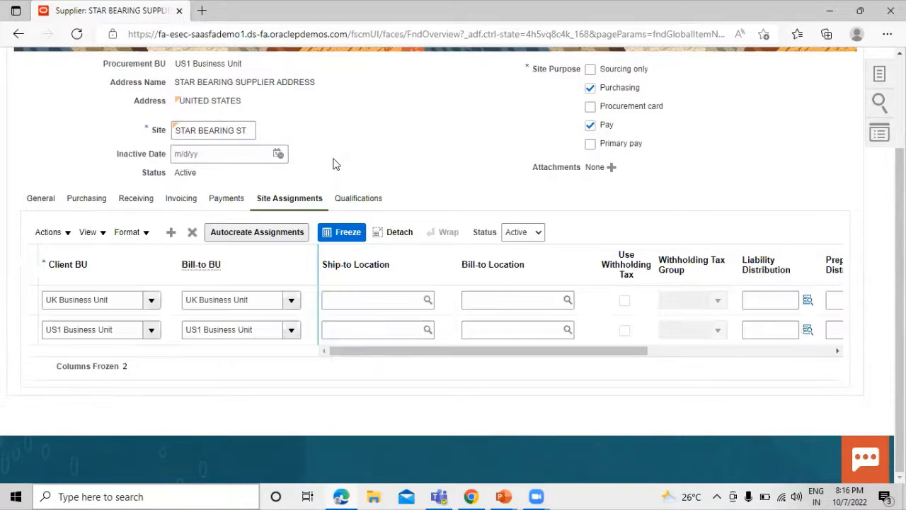
{"action": "left_click", "coordinate": [24, 303]}
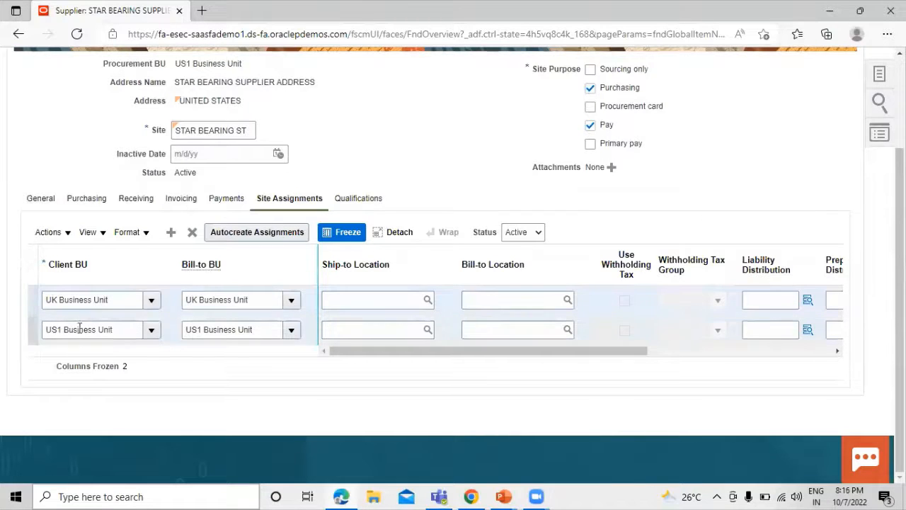
{"action": "left_click", "coordinate": [193, 234]}
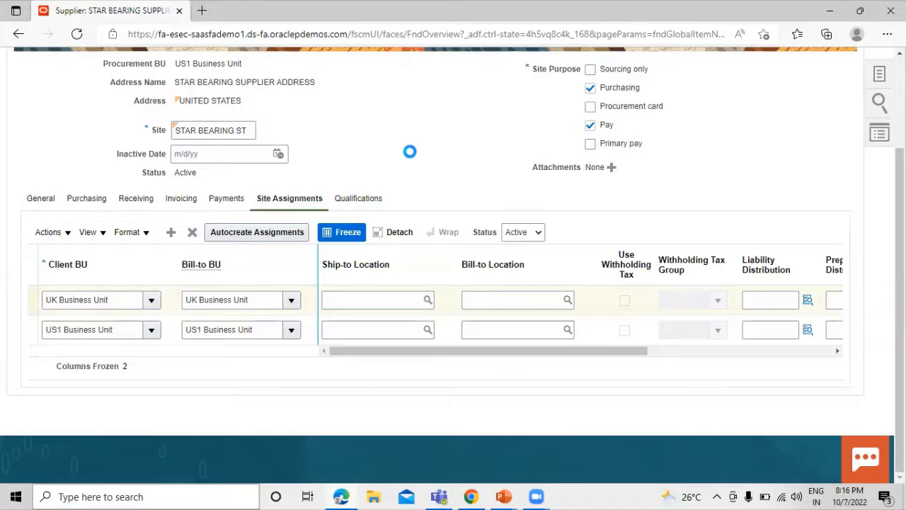
{"action": "left_click", "coordinate": [225, 202]}
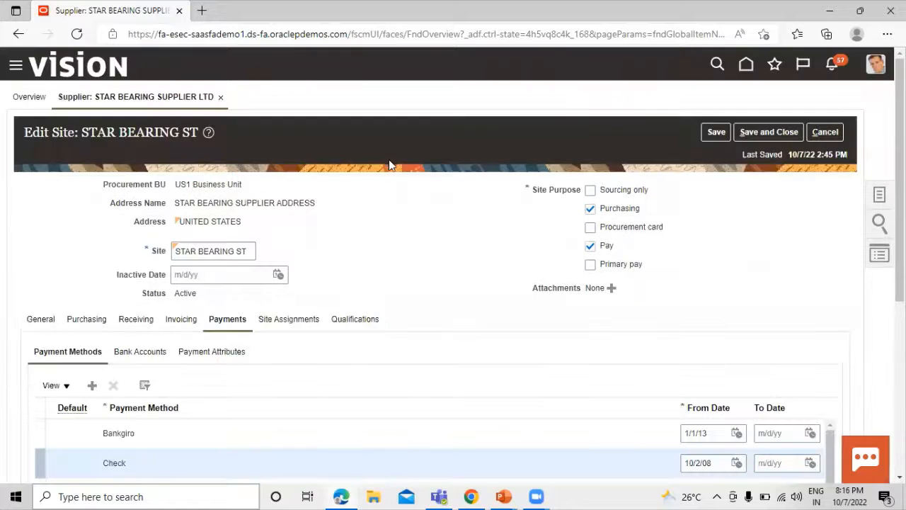
- Review the payment methods, select Bankgiro, and save and close the STAR BEARING ST site
{"action": "scroll", "coordinate": [358, 241], "scroll_direction": "down", "scroll_amount": 1}
{"action": "scroll", "coordinate": [357, 245], "scroll_direction": "down", "scroll_amount": 2}
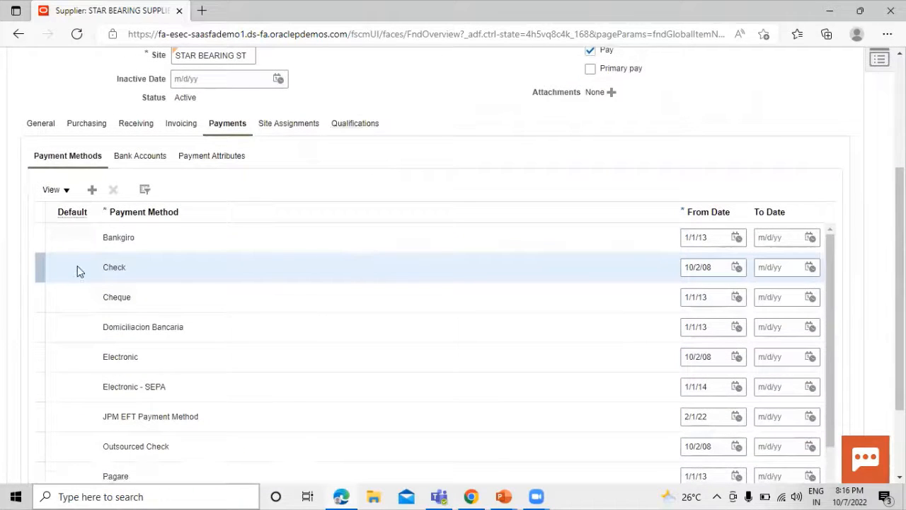
{"action": "scroll", "coordinate": [112, 266], "scroll_direction": "down", "scroll_amount": 2}
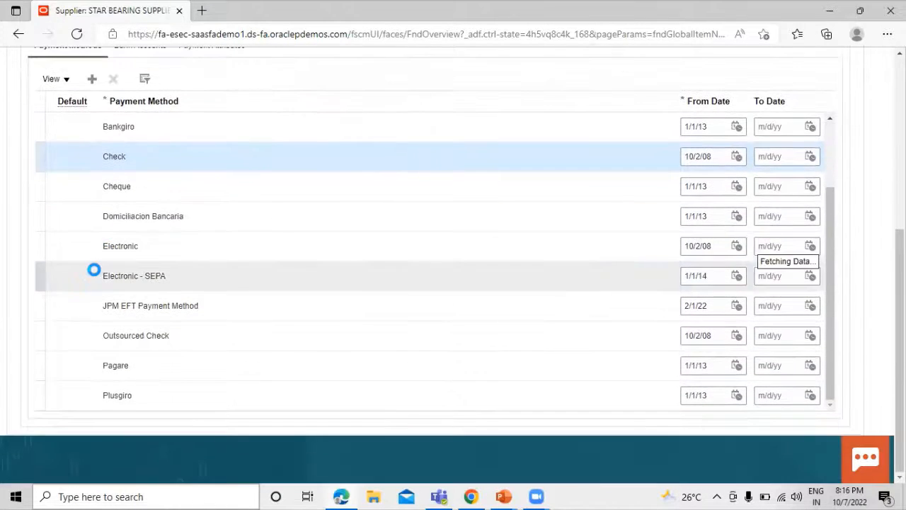
{"action": "scroll", "coordinate": [94, 270], "scroll_direction": "up", "scroll_amount": 1}
{"action": "scroll", "coordinate": [83, 234], "scroll_direction": "up", "scroll_amount": 1}
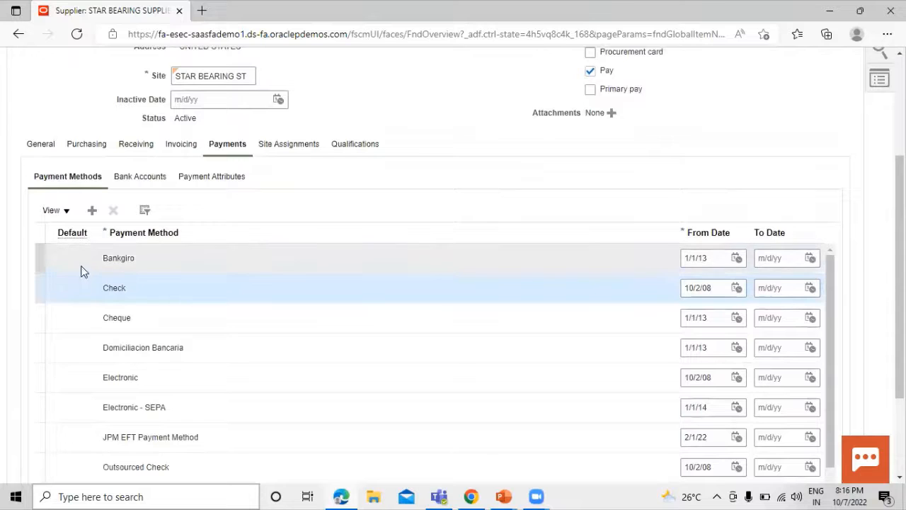
{"action": "left_click", "coordinate": [82, 262]}
{"action": "left_click", "coordinate": [81, 326]}
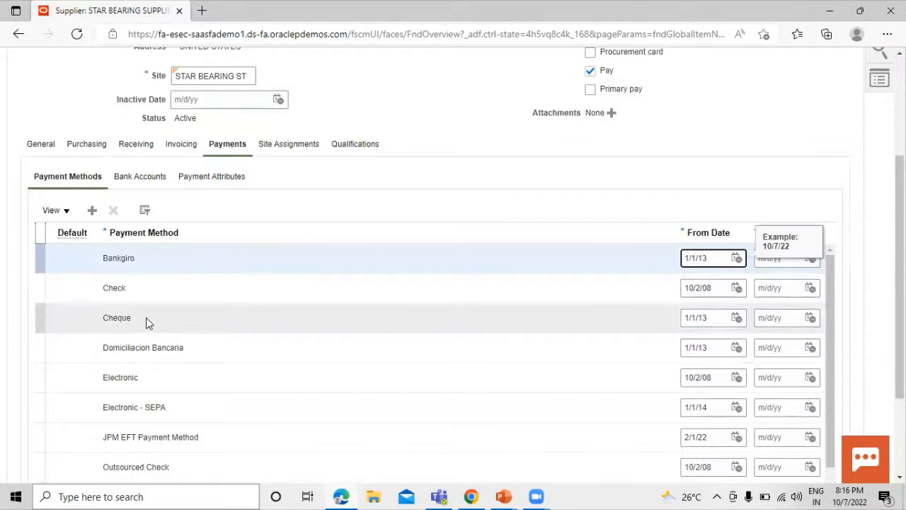
{"action": "scroll", "coordinate": [170, 284], "scroll_direction": "up", "scroll_amount": 3}
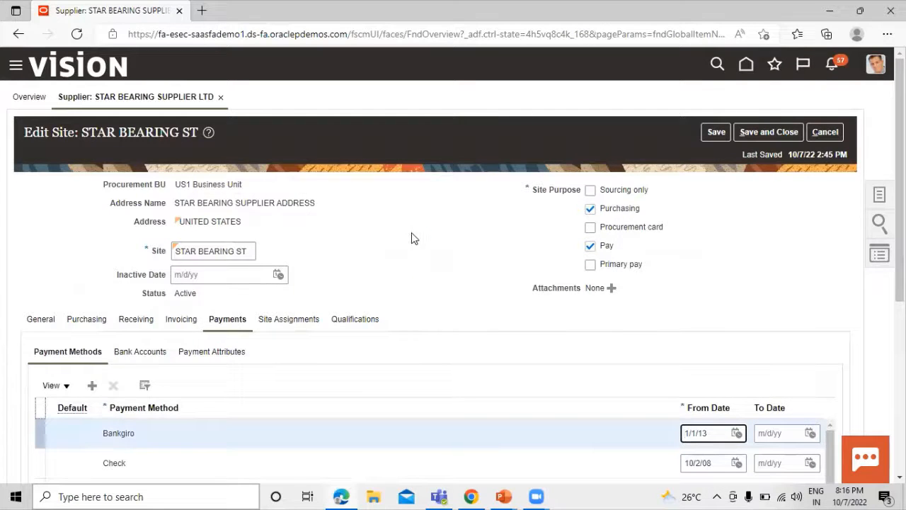
{"action": "left_click", "coordinate": [764, 132]}
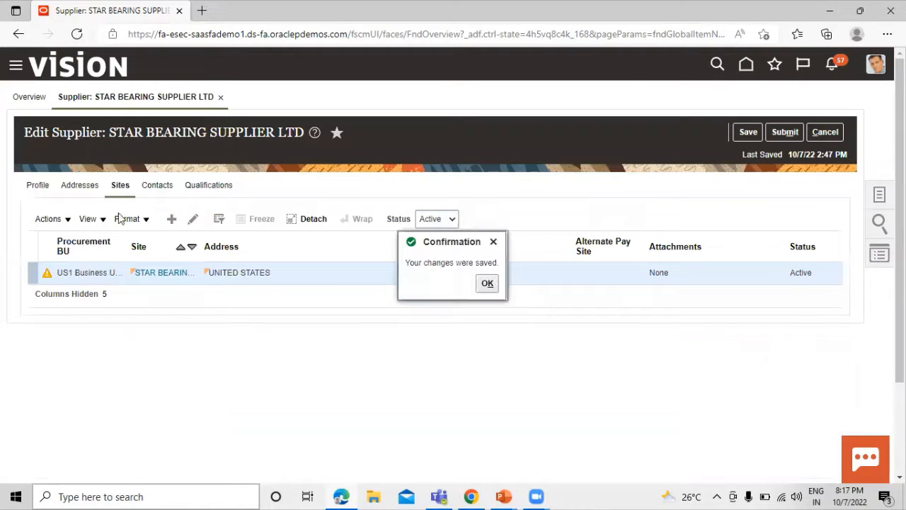
- Confirm the saved changes, submit the STAR BEARING SUPPLIER LTD record, and check the slides
{"action": "left_click", "coordinate": [487, 284]}
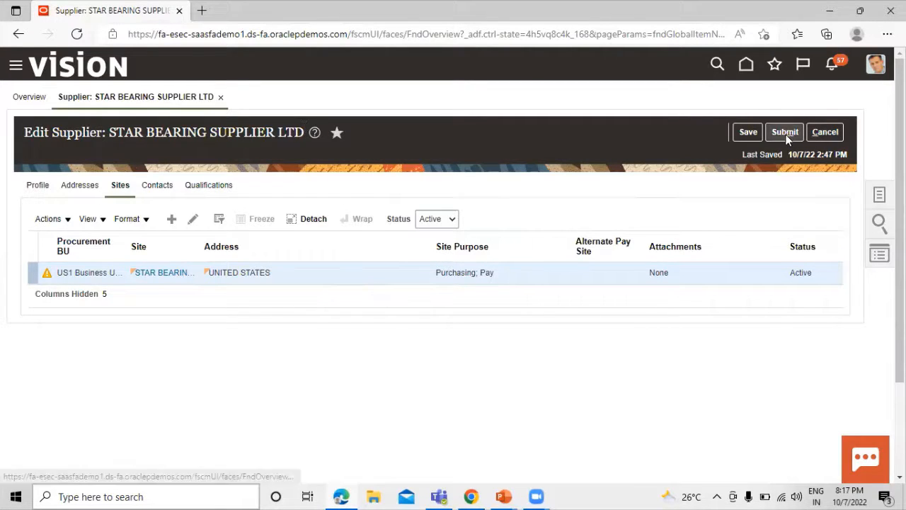
{"action": "left_click", "coordinate": [786, 135]}
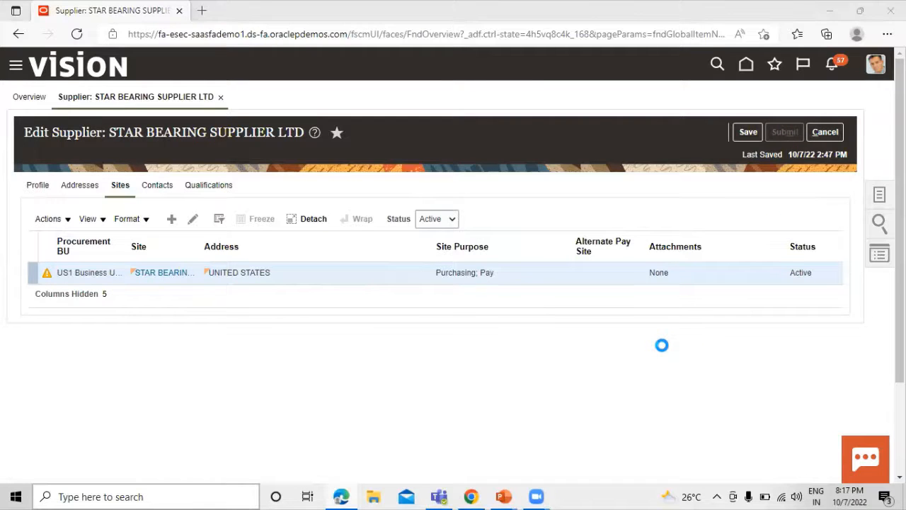
{"action": "key", "text": "alt+Tab"}
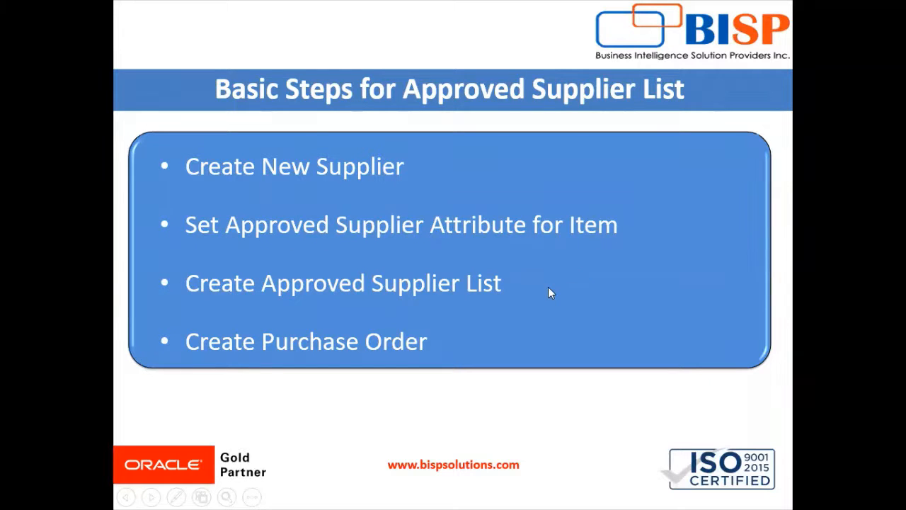
{"action": "key", "text": "alt+Tab"}
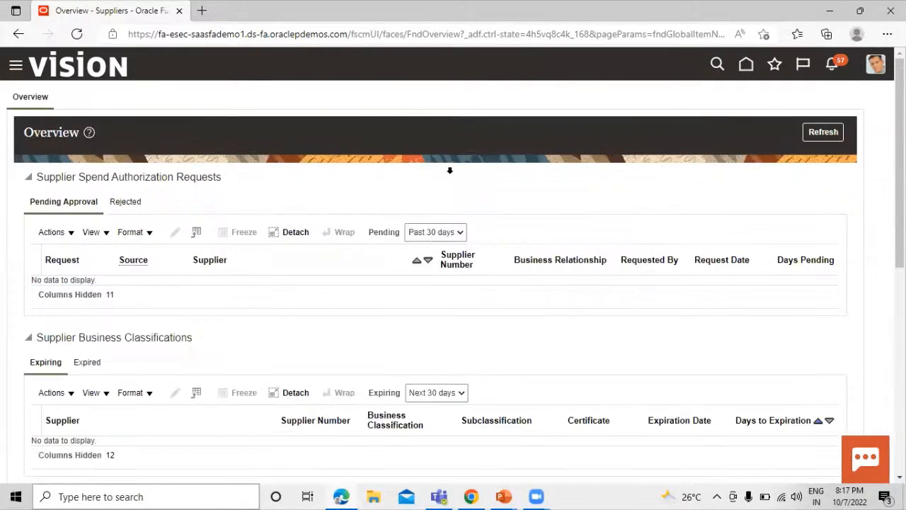
- Dismiss the confirmation and open Product Information Management under Product Management in the Navigator
{"action": "left_click", "coordinate": [486, 181]}
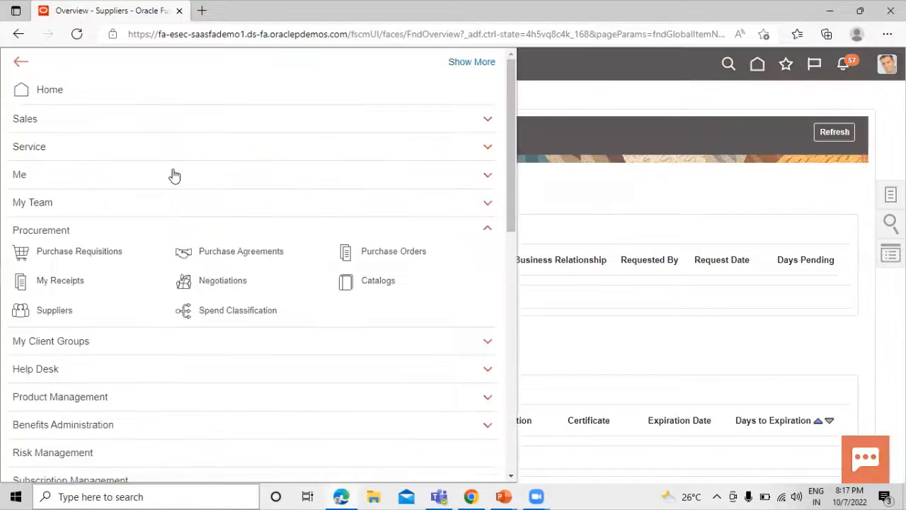
{"action": "scroll", "coordinate": [146, 263], "scroll_direction": "down", "scroll_amount": 1}
{"action": "left_click", "coordinate": [138, 331]}
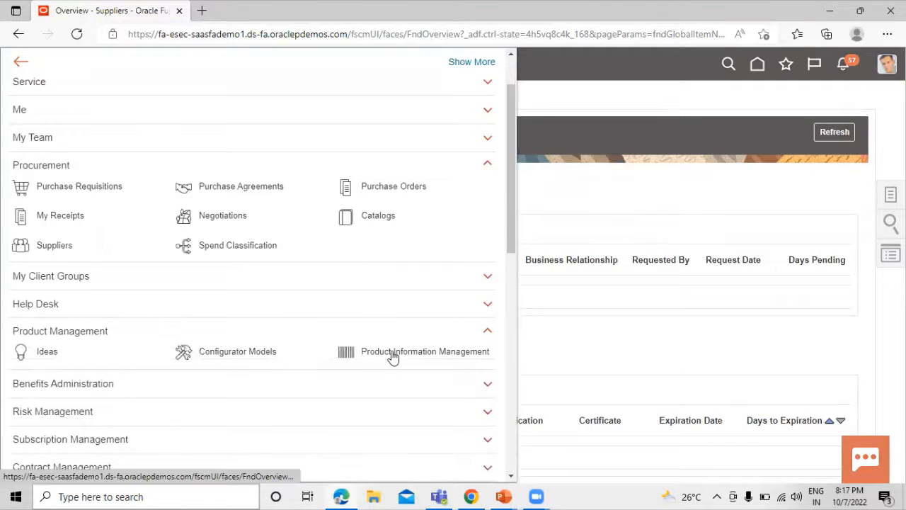
{"action": "left_click", "coordinate": [393, 352]}
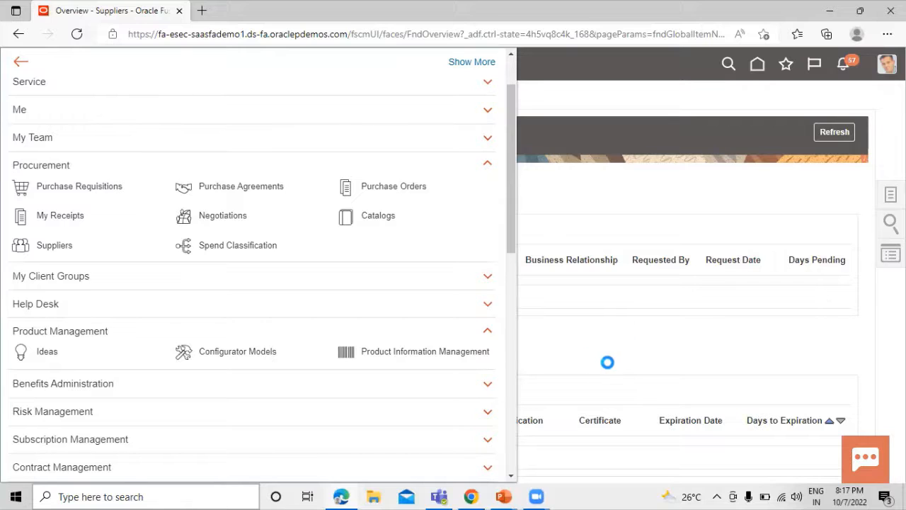
{"action": "left_click", "coordinate": [400, 352]}
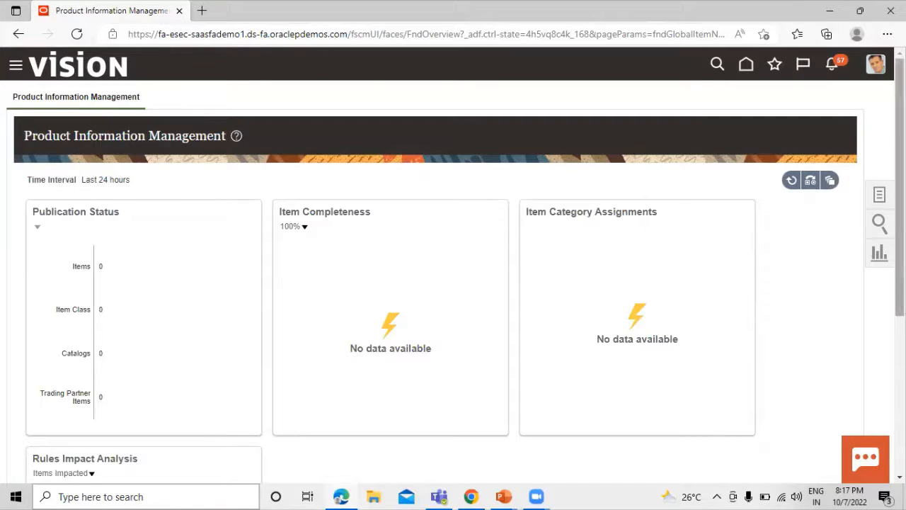
{"action": "left_click", "coordinate": [880, 197]}
- In Manage Items, search for items whose number starts with TATA
{"action": "left_click", "coordinate": [807, 125]}
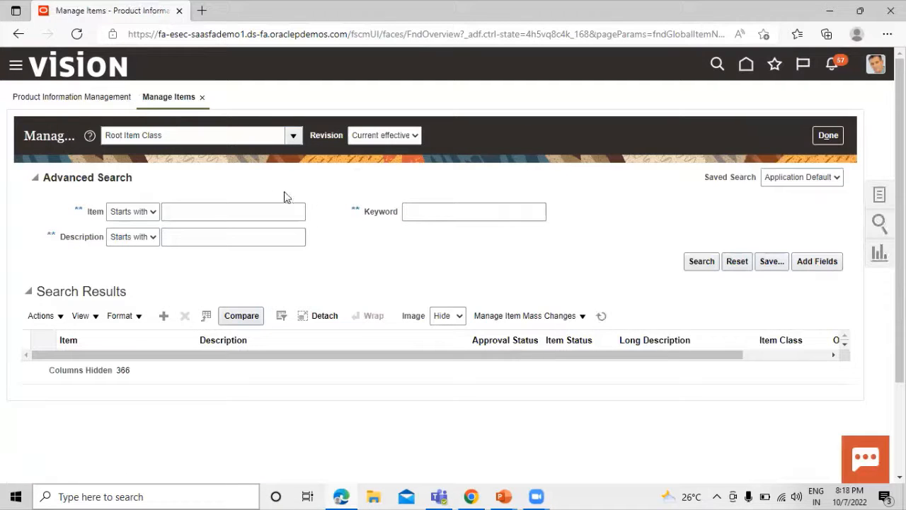
{"action": "left_click", "coordinate": [208, 215]}
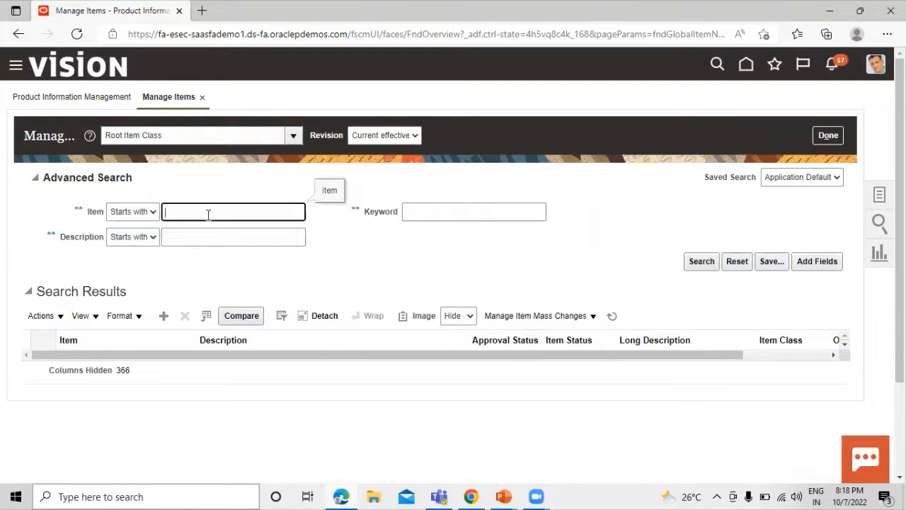
{"action": "type", "text": "TATA"}
{"action": "left_click", "coordinate": [702, 261]}
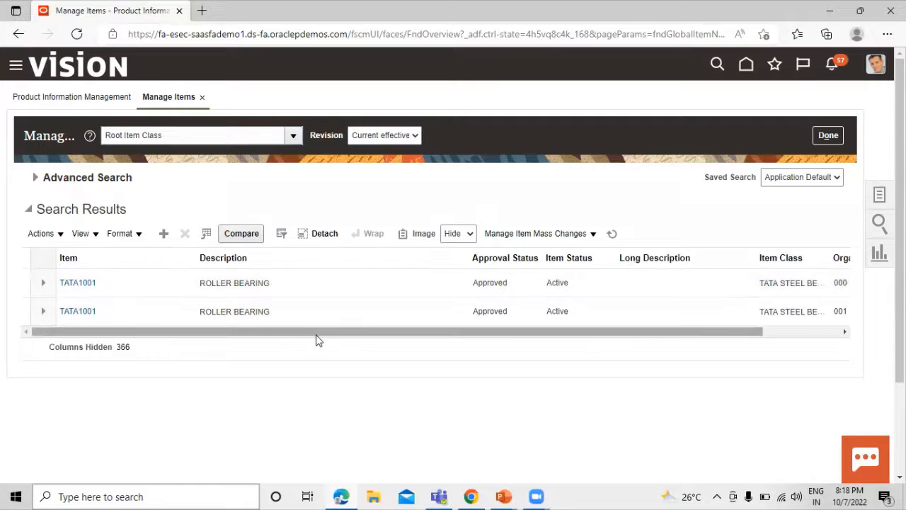
- Widen the Item Class column in the results and open item TATA1001 (000)
{"action": "left_click_drag", "start_coordinate": [344, 334], "coordinate": [456, 338]}
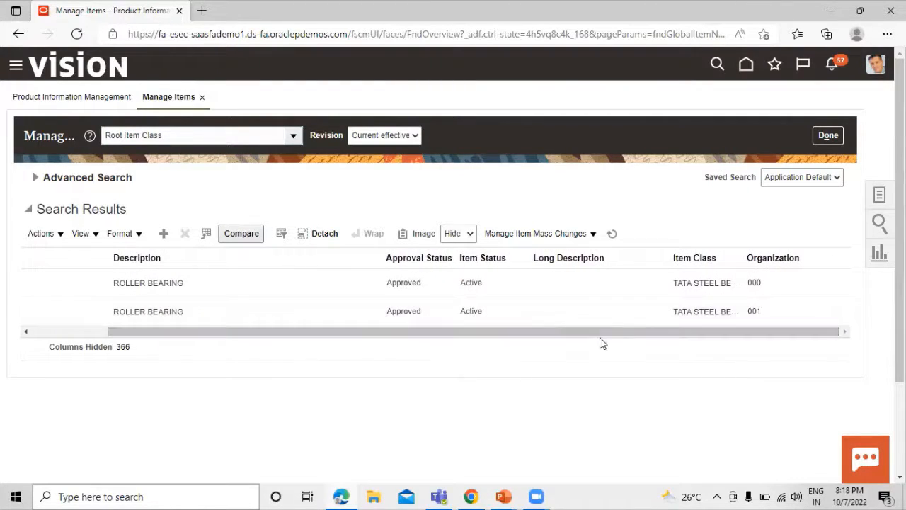
{"action": "left_click_drag", "start_coordinate": [701, 337], "coordinate": [524, 335]}
{"action": "left_click_drag", "start_coordinate": [745, 257], "coordinate": [802, 257]}
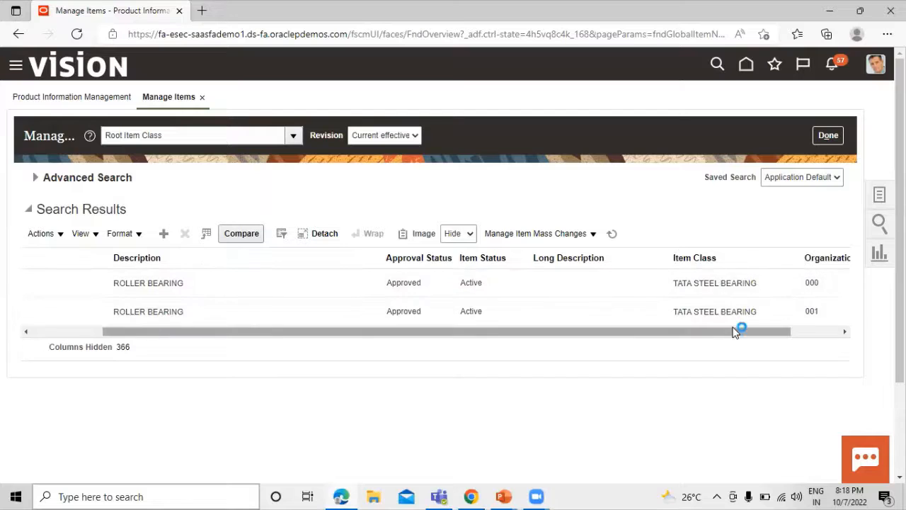
{"action": "left_click_drag", "start_coordinate": [735, 333], "coordinate": [782, 333]}
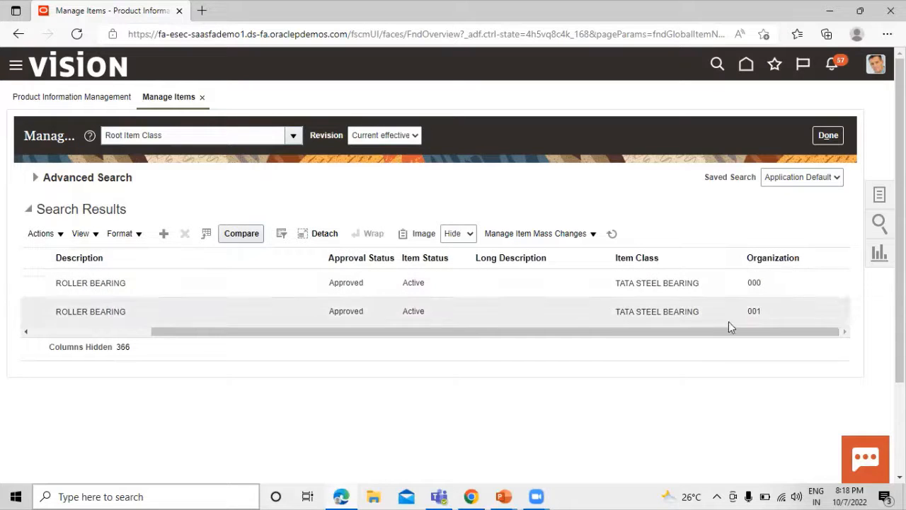
{"action": "left_click_drag", "start_coordinate": [724, 332], "coordinate": [769, 330]}
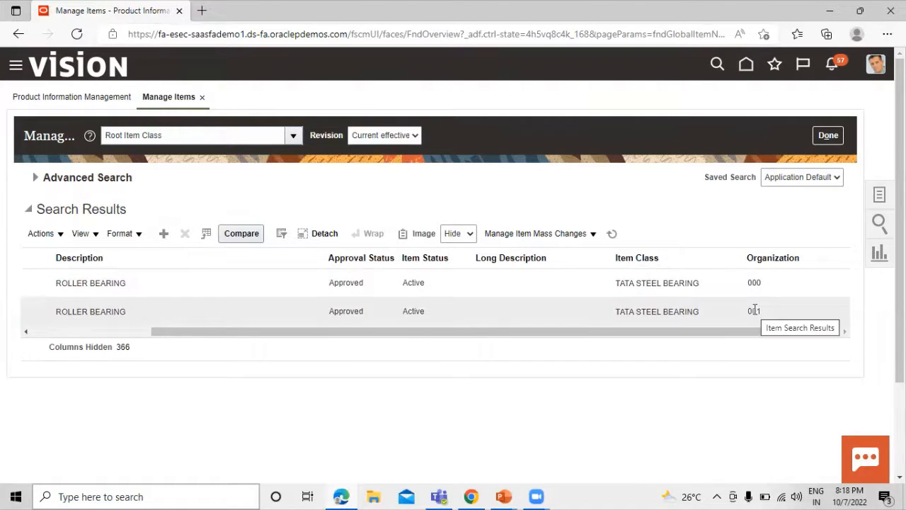
{"action": "left_click_drag", "start_coordinate": [744, 330], "coordinate": [425, 330]}
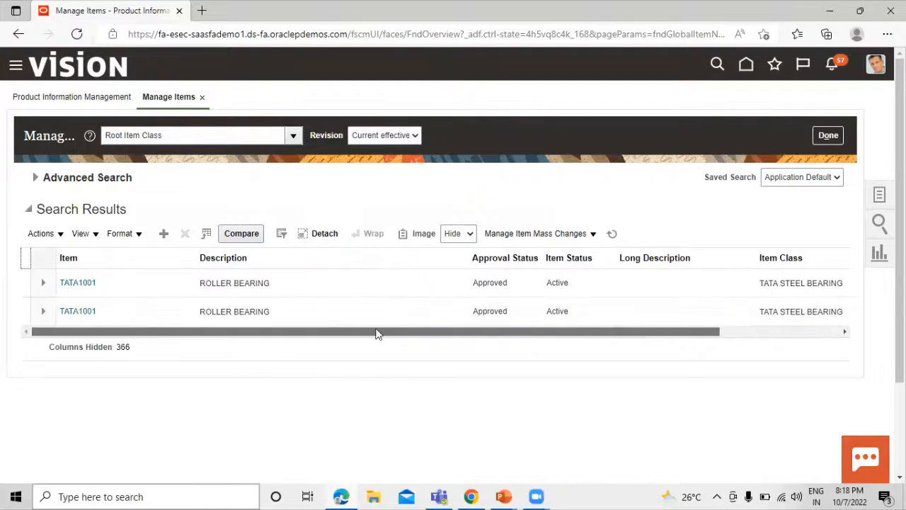
{"action": "left_click", "coordinate": [70, 284]}
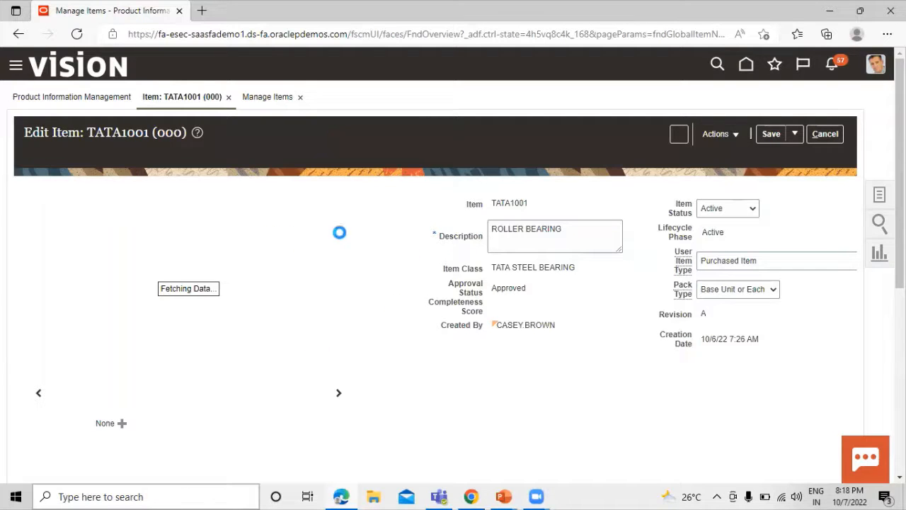
- Bring up item TATA1001's Purchasing specifications, showing Use Approved Supplier set to No
{"action": "scroll", "coordinate": [193, 223], "scroll_direction": "down", "scroll_amount": 4}
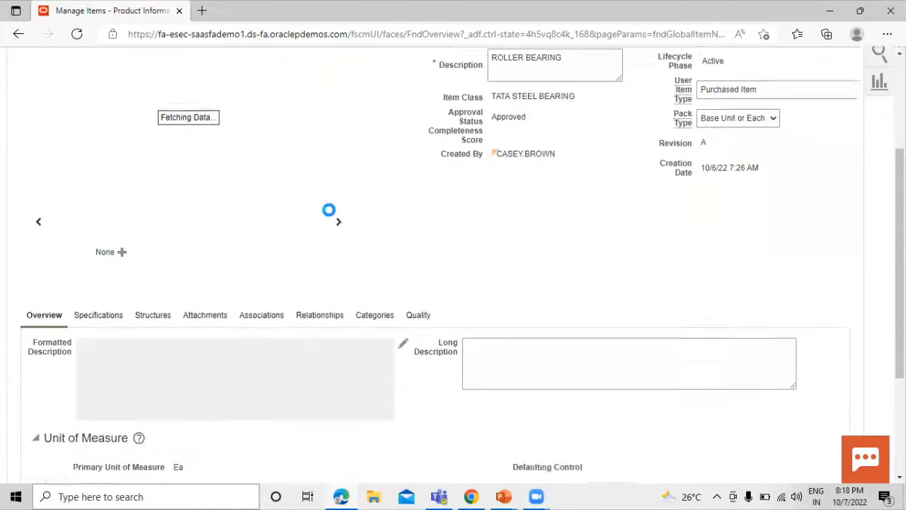
{"action": "scroll", "coordinate": [330, 154], "scroll_direction": "down", "scroll_amount": 2}
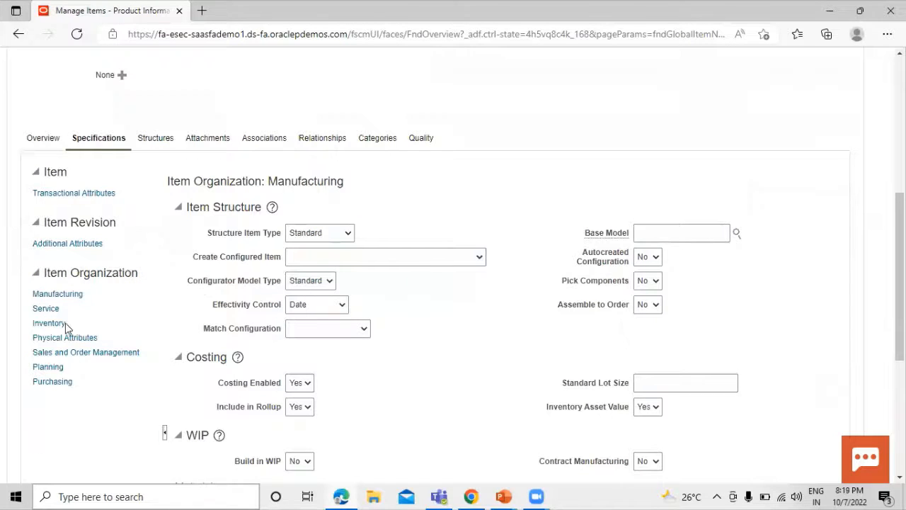
{"action": "left_click", "coordinate": [55, 388]}
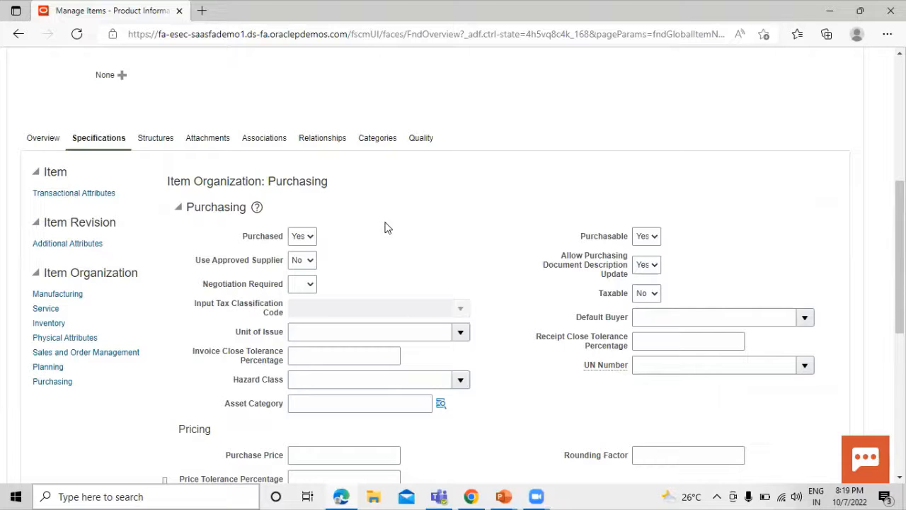
- Set Use Approved Supplier to Yes for item TATA1001 (000) and save
{"action": "left_click", "coordinate": [306, 261]}
{"action": "left_click", "coordinate": [308, 287]}
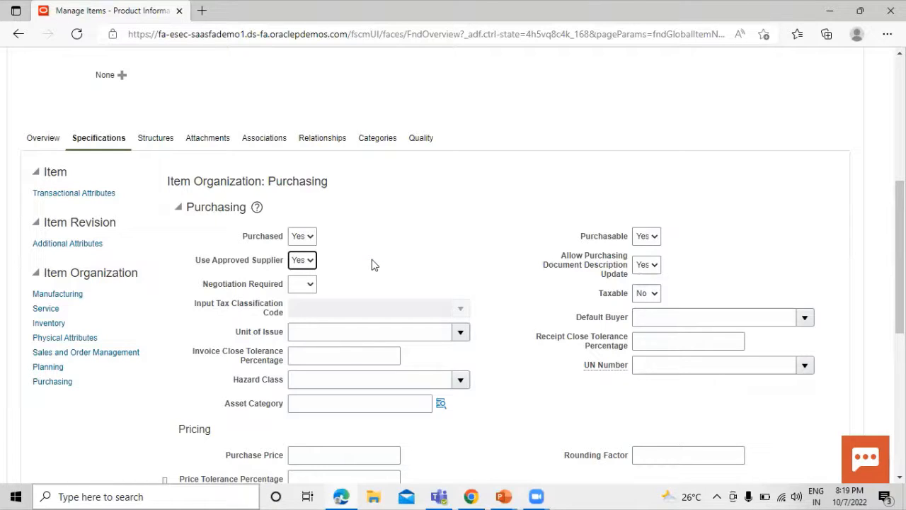
{"action": "scroll", "coordinate": [354, 269], "scroll_direction": "up", "scroll_amount": 5}
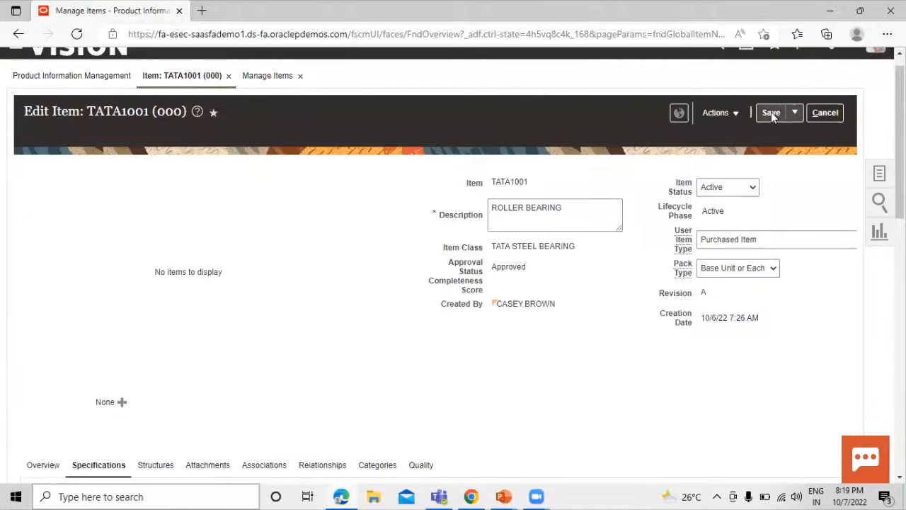
{"action": "left_click", "coordinate": [795, 115]}
{"action": "left_click", "coordinate": [799, 132]}
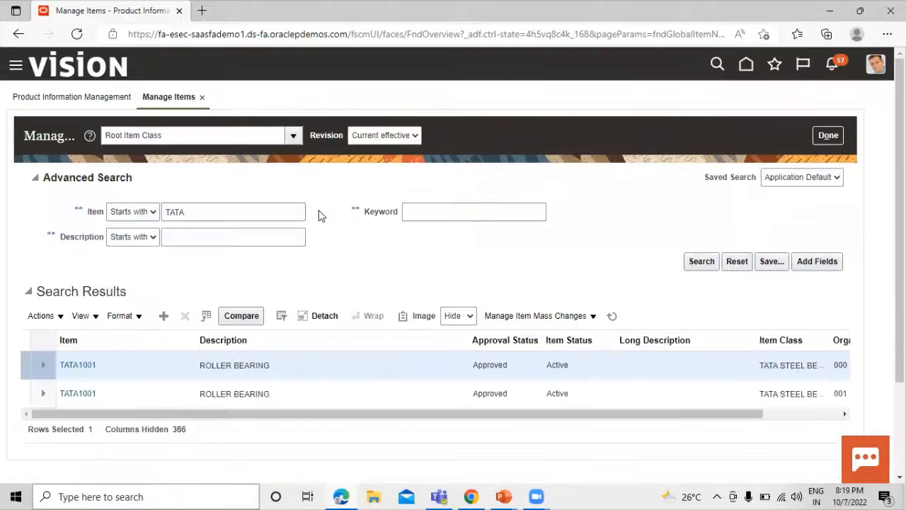
- Open TATA1001 for organization 001, set Use Approved Supplier to Yes, and save and close
{"action": "left_click", "coordinate": [71, 394]}
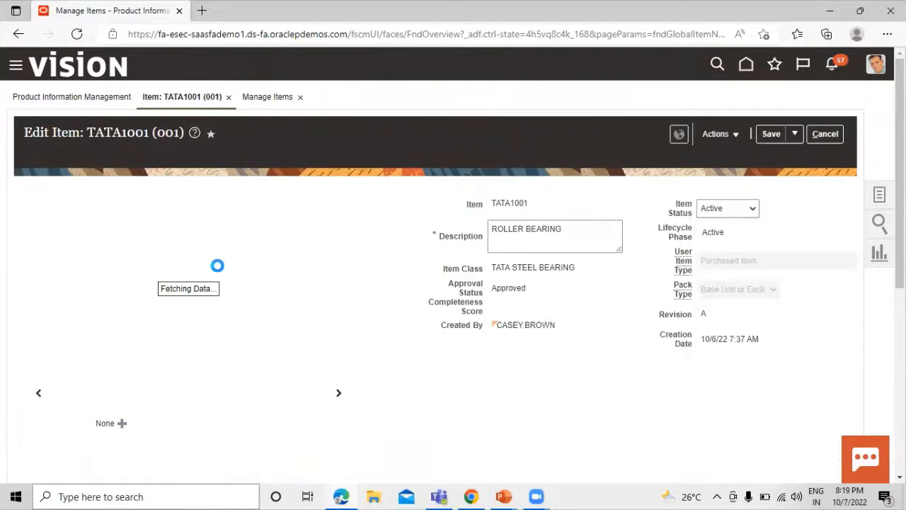
{"action": "scroll", "coordinate": [366, 247], "scroll_direction": "down", "scroll_amount": 5}
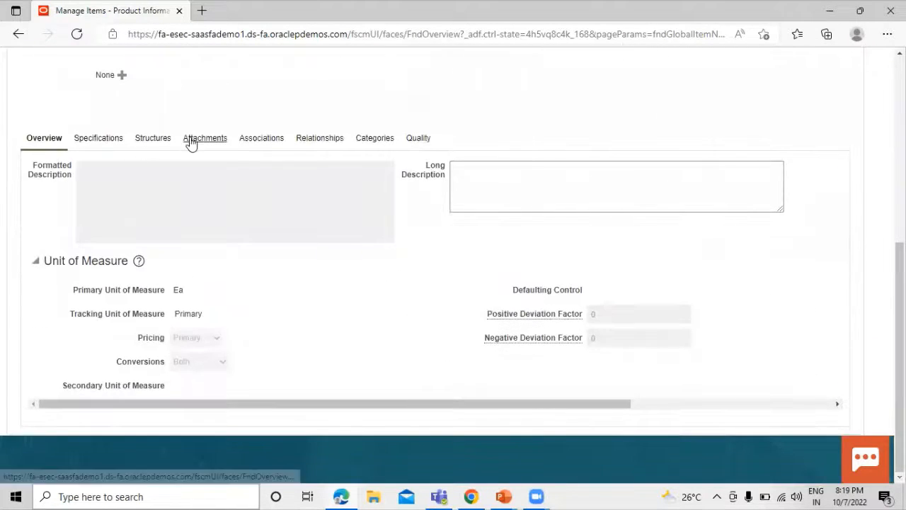
{"action": "left_click", "coordinate": [111, 141]}
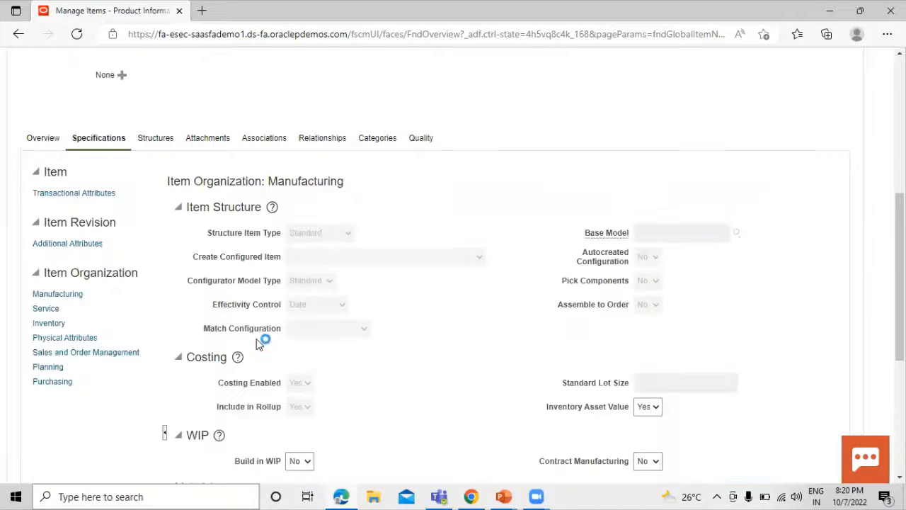
{"action": "left_click", "coordinate": [54, 384]}
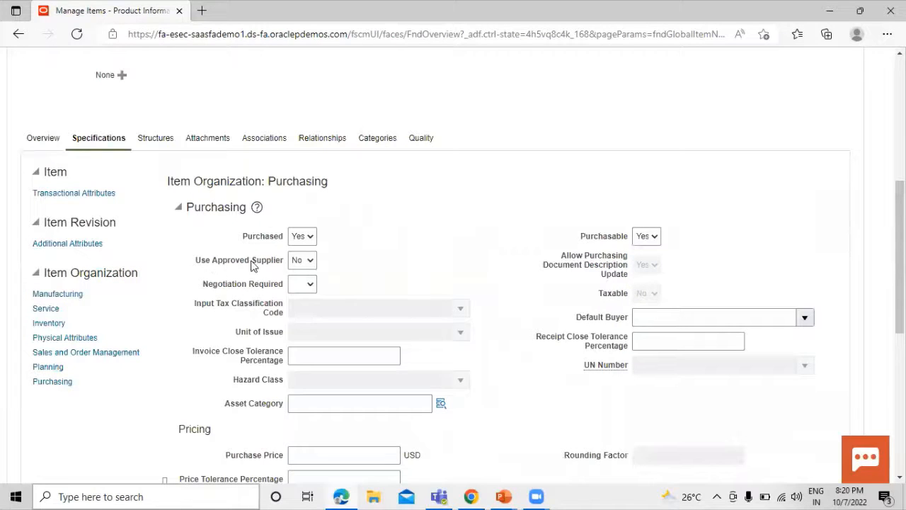
{"action": "left_click", "coordinate": [299, 260]}
{"action": "left_click", "coordinate": [299, 289]}
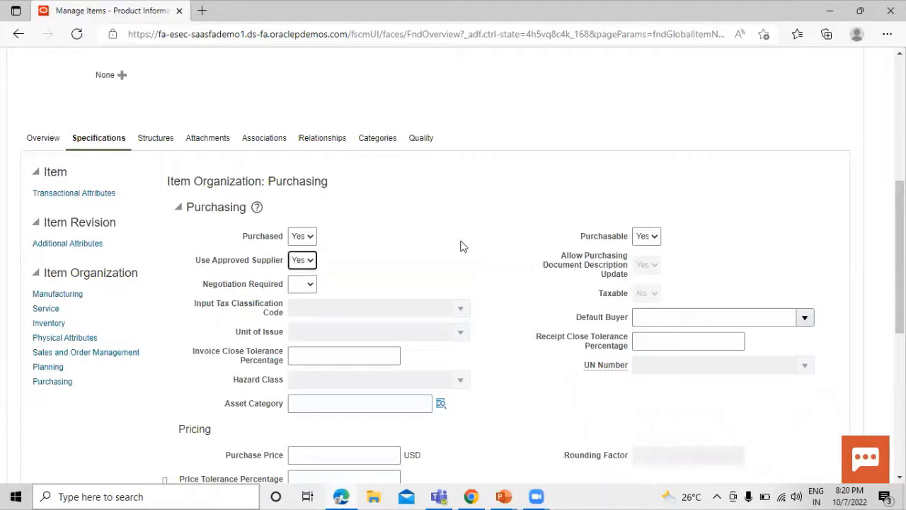
{"action": "scroll", "coordinate": [384, 279], "scroll_direction": "up", "scroll_amount": 5}
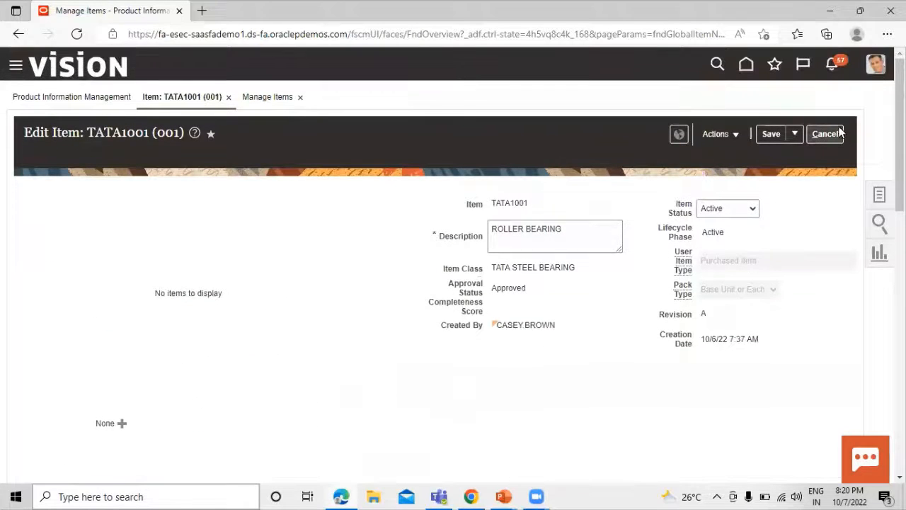
{"action": "left_click", "coordinate": [796, 134]}
{"action": "left_click", "coordinate": [800, 154]}
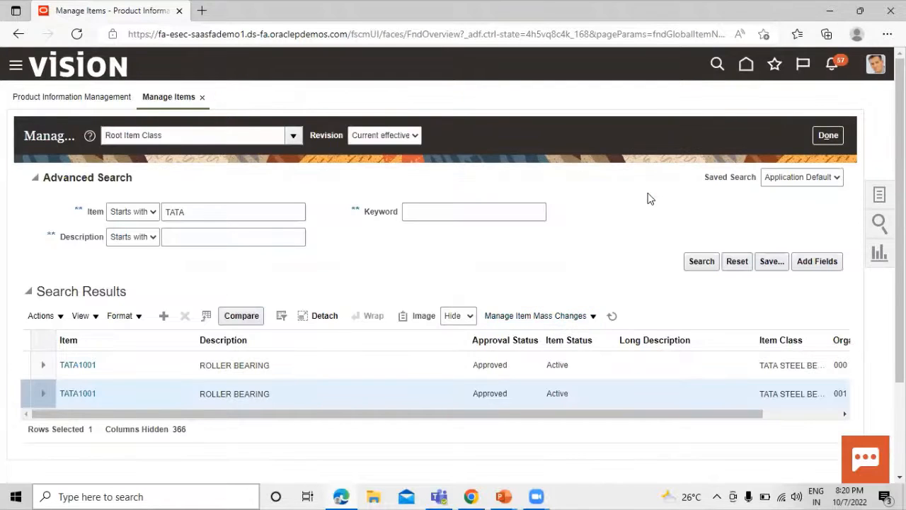
- Review the Basic Steps for Approved Supplier List slide, then close Manage Items with Done
{"action": "key", "text": "alt+Tab"}
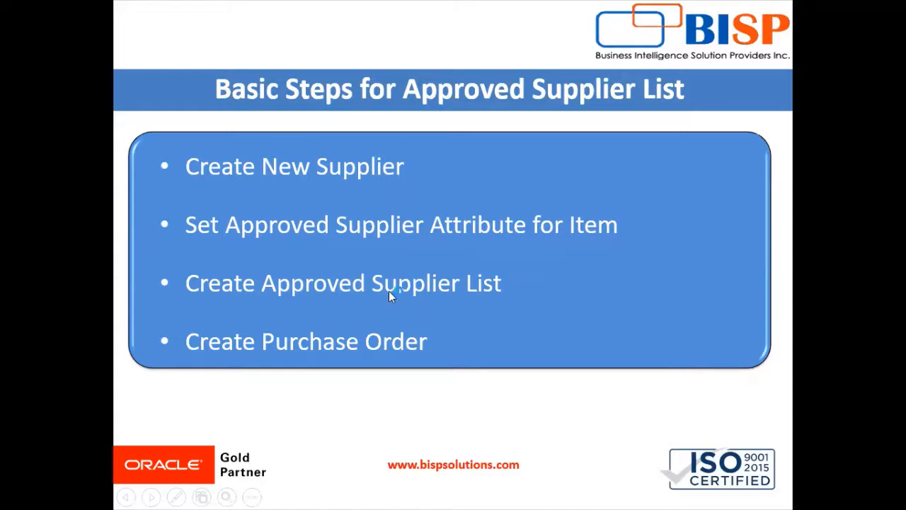
{"action": "key", "text": "alt+Tab"}
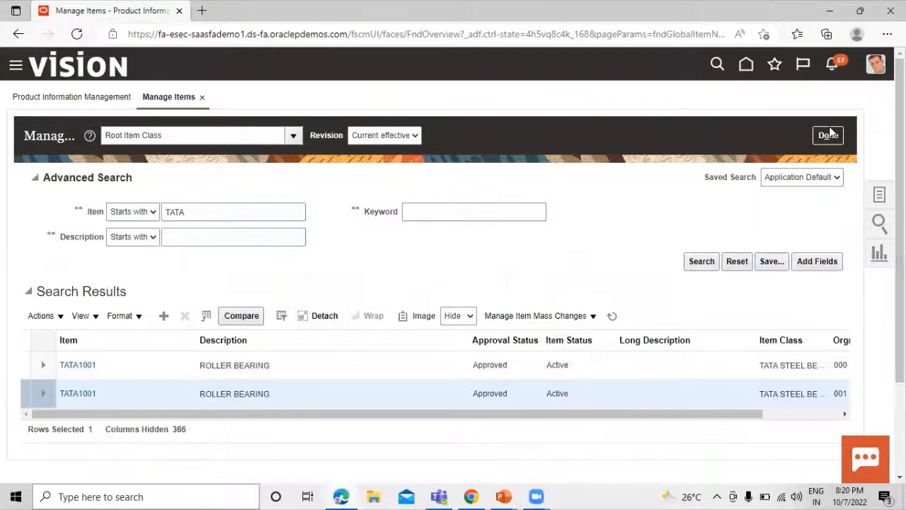
{"action": "left_click", "coordinate": [830, 134]}
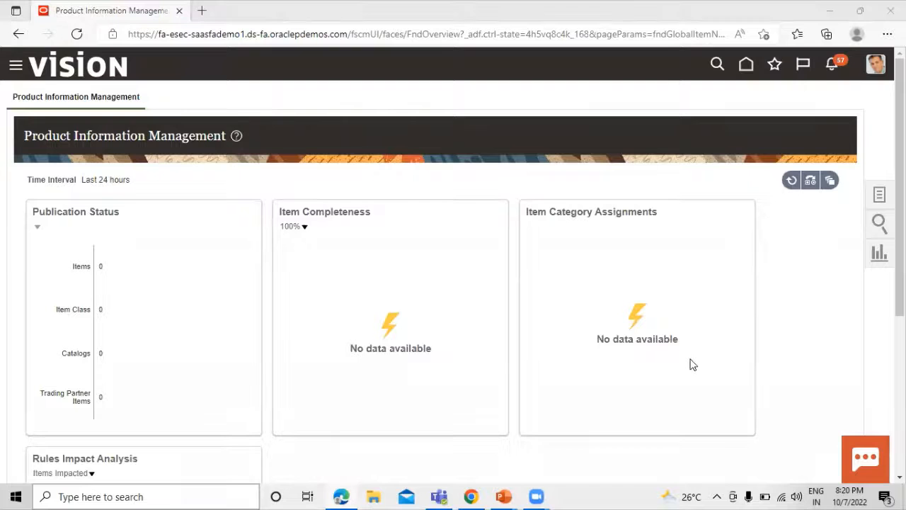
- From the navigator's Purchase Orders tasks, open Manage Approved Supplier List Entries and start a US1 entry
{"action": "left_click", "coordinate": [15, 66]}
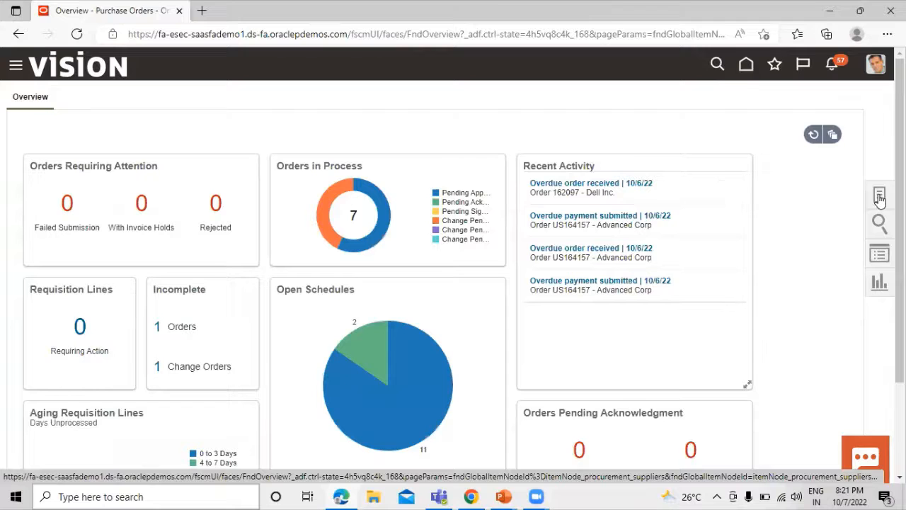
{"action": "left_click", "coordinate": [880, 197]}
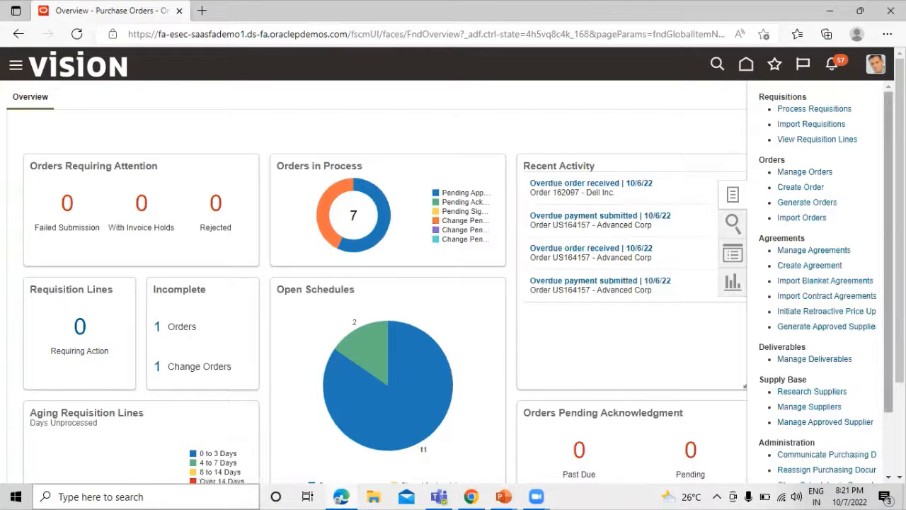
{"action": "scroll", "coordinate": [822, 283], "scroll_direction": "down", "scroll_amount": 2}
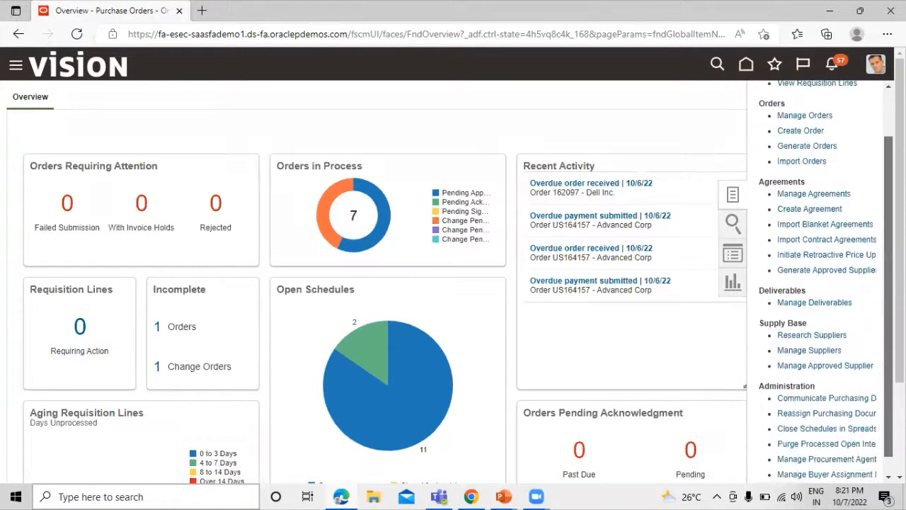
{"action": "scroll", "coordinate": [821, 284], "scroll_direction": "down", "scroll_amount": 1}
{"action": "mouse_move", "coordinate": [803, 481]}
{"action": "left_mouse_down"}
{"action": "mouse_move", "coordinate": [822, 481]}
{"action": "mouse_move", "coordinate": [799, 481]}
{"action": "left_mouse_up"}
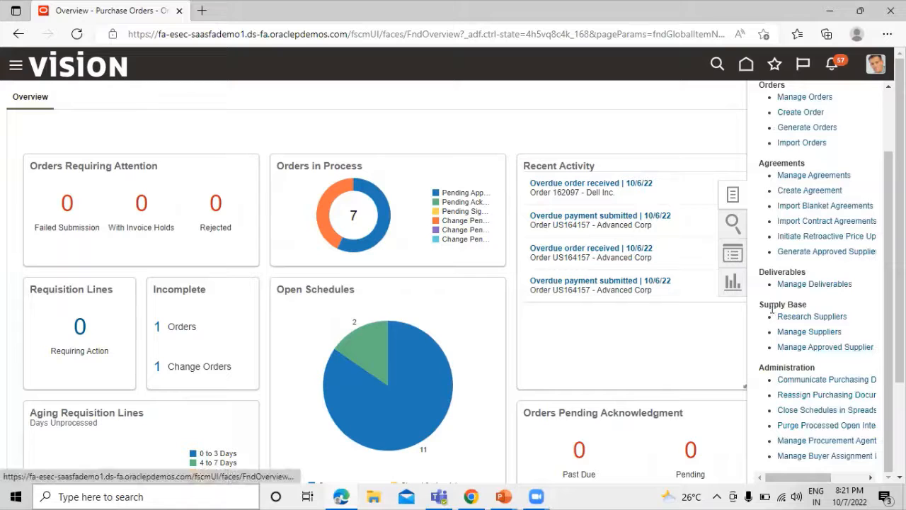
{"action": "mouse_move", "coordinate": [810, 479]}
{"action": "left_mouse_down"}
{"action": "mouse_move", "coordinate": [857, 475]}
{"action": "mouse_move", "coordinate": [824, 476]}
{"action": "left_mouse_up"}
{"action": "left_click", "coordinate": [805, 348]}
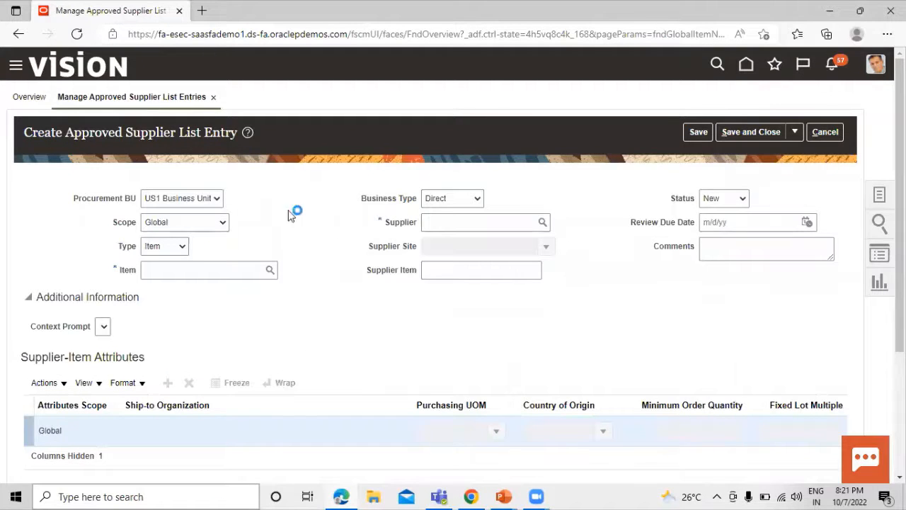
- Set the entry's item to TATA1001 ROLLER BEARING via an item search for TATA
{"action": "left_click", "coordinate": [272, 267]}
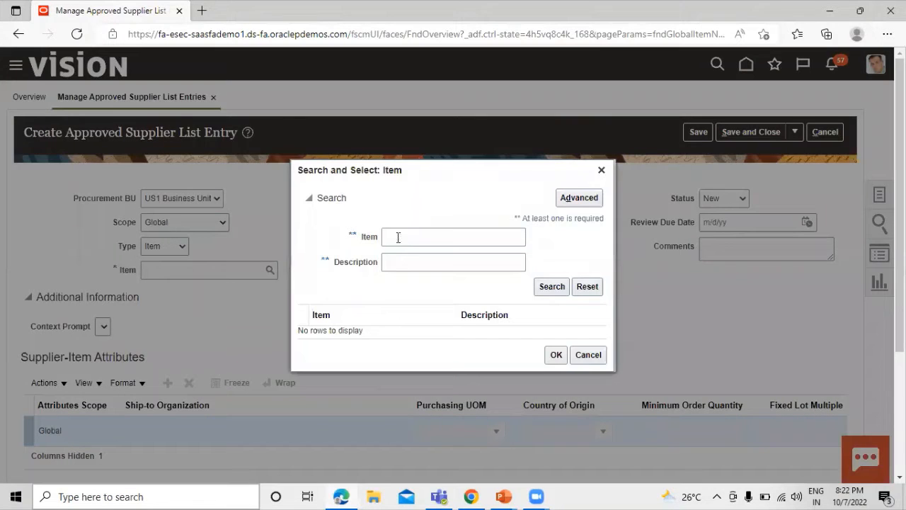
{"action": "left_click", "coordinate": [411, 239]}
{"action": "type", "text": "TATA"}
{"action": "left_click", "coordinate": [550, 286]}
{"action": "left_click", "coordinate": [437, 337]}
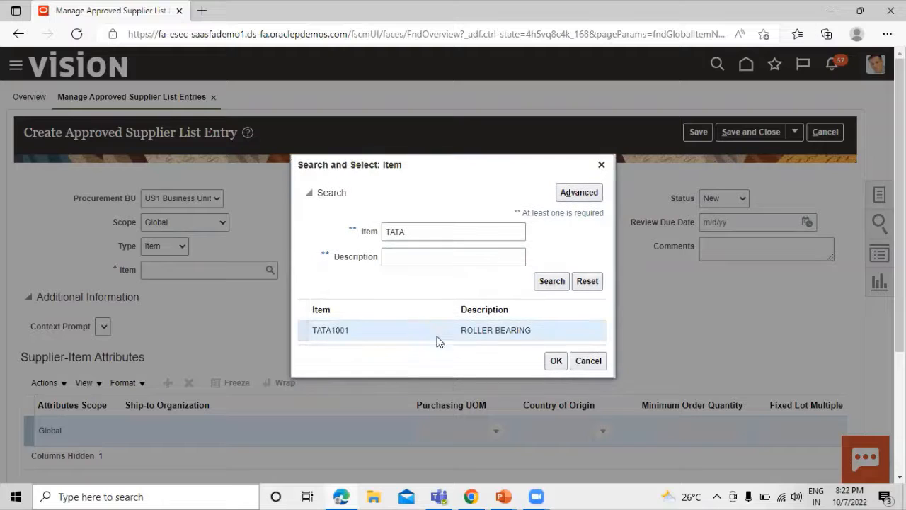
{"action": "left_click", "coordinate": [557, 363]}
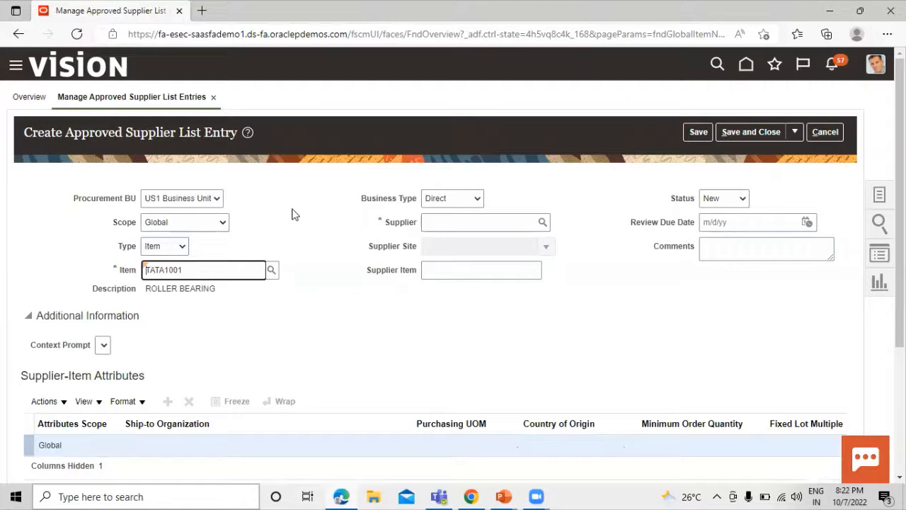
- Set the entry's supplier to Dell Inc. via a supplier search
{"action": "left_click", "coordinate": [543, 223]}
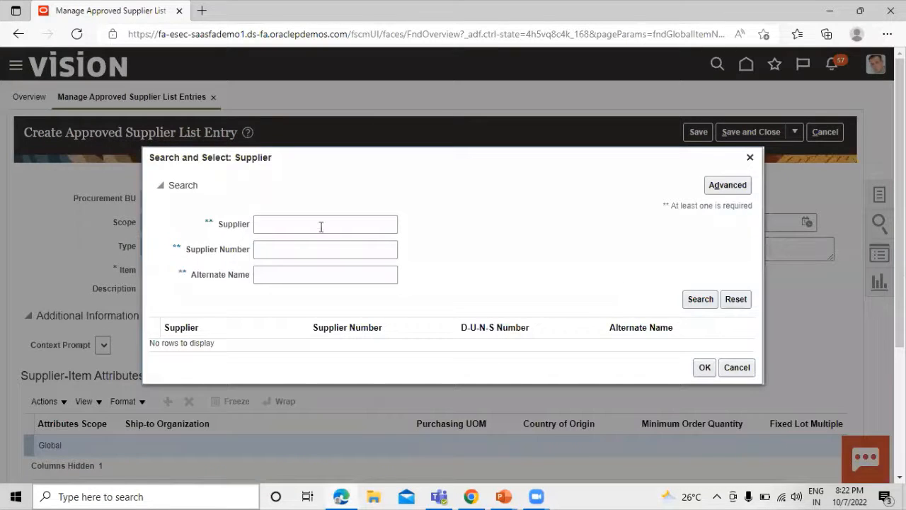
{"action": "left_click", "coordinate": [319, 224]}
{"action": "type", "text": "DELL"}
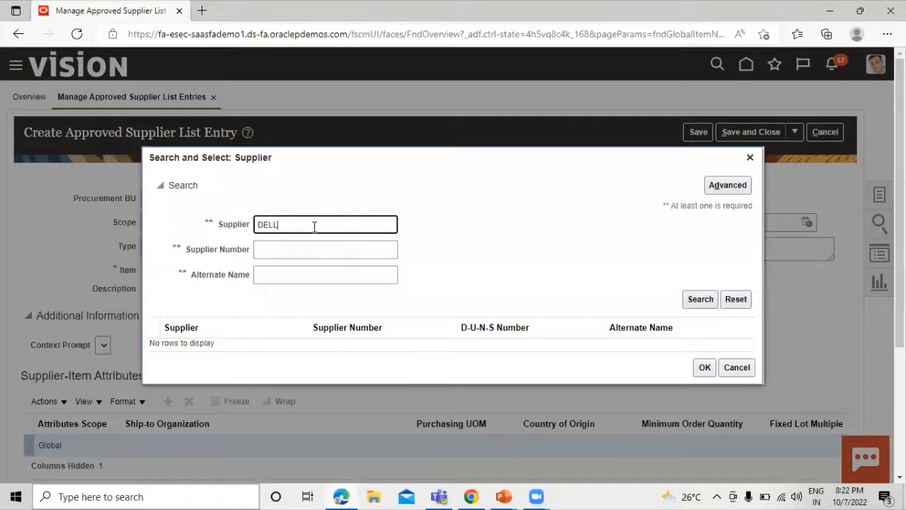
{"action": "left_click", "coordinate": [700, 299]}
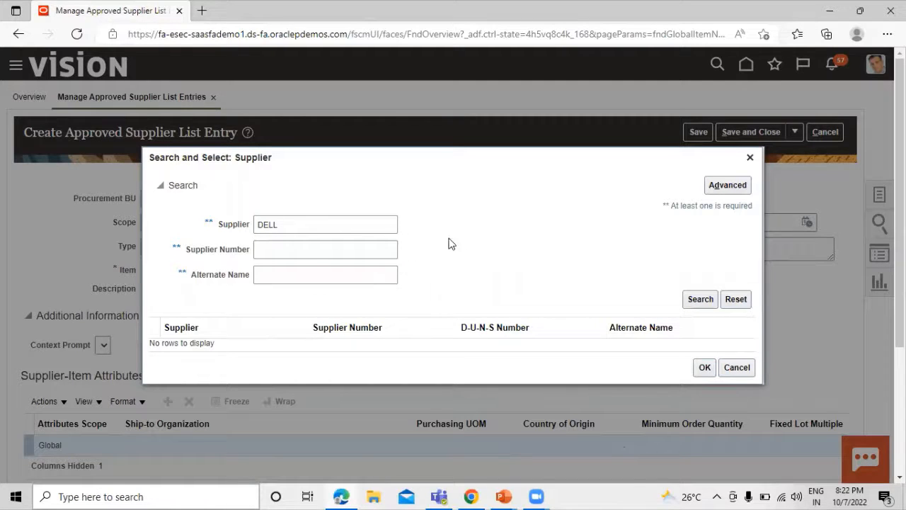
{"action": "left_click", "coordinate": [221, 342]}
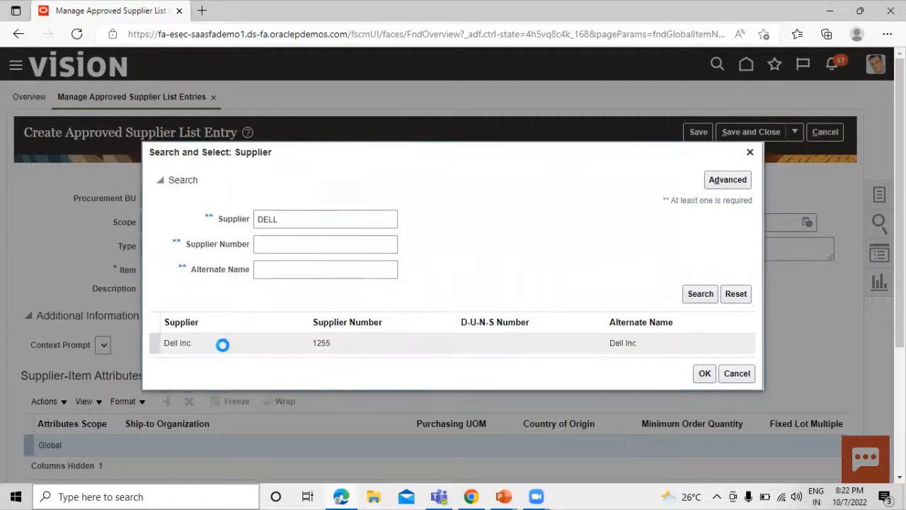
{"action": "left_click", "coordinate": [704, 374]}
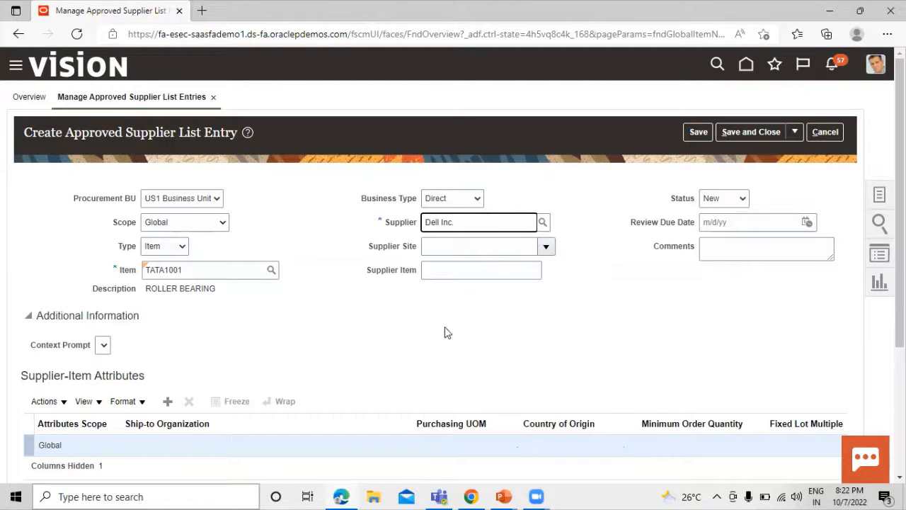
- Leave the supplier site empty and save and close the approved supplier entry
{"action": "left_click", "coordinate": [546, 246]}
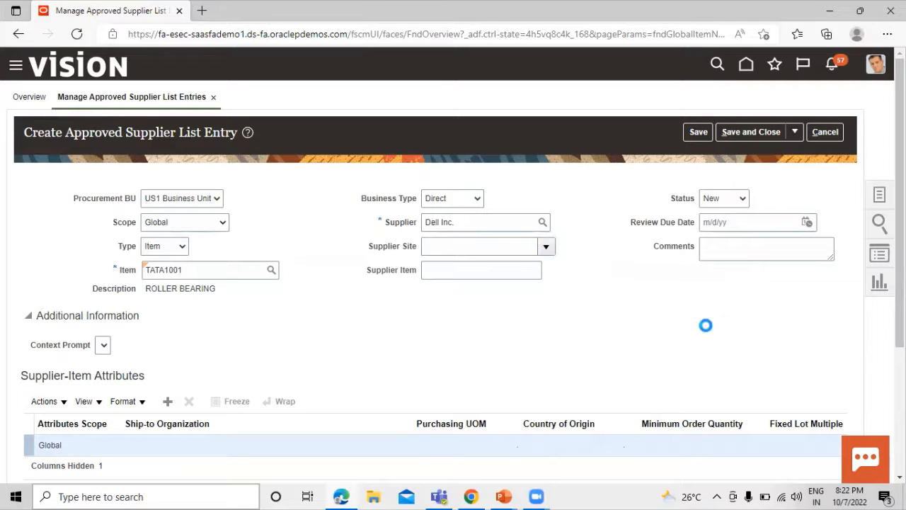
{"action": "left_click", "coordinate": [792, 328]}
{"action": "scroll", "coordinate": [673, 308], "scroll_direction": "down", "scroll_amount": 3}
{"action": "scroll", "coordinate": [659, 316], "scroll_direction": "up", "scroll_amount": 3}
{"action": "scroll", "coordinate": [348, 322], "scroll_direction": "down", "scroll_amount": 3}
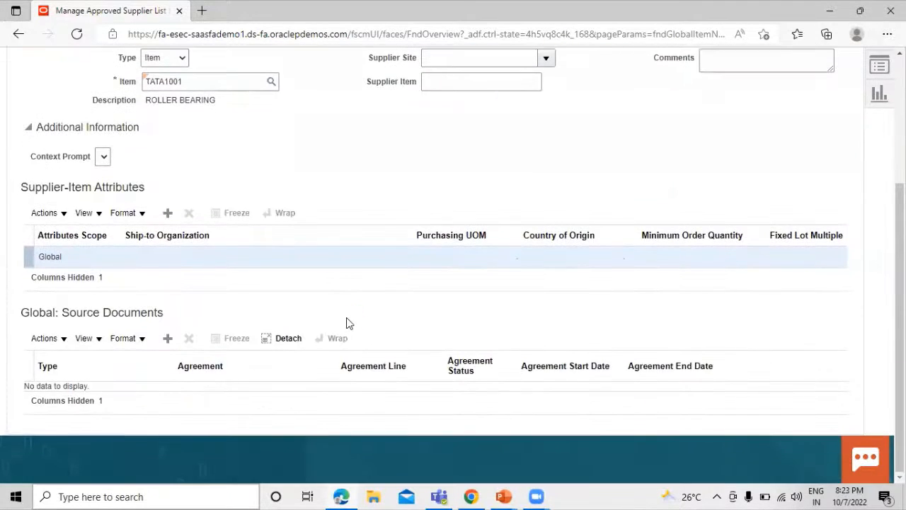
{"action": "scroll", "coordinate": [348, 322], "scroll_direction": "up", "scroll_amount": 3}
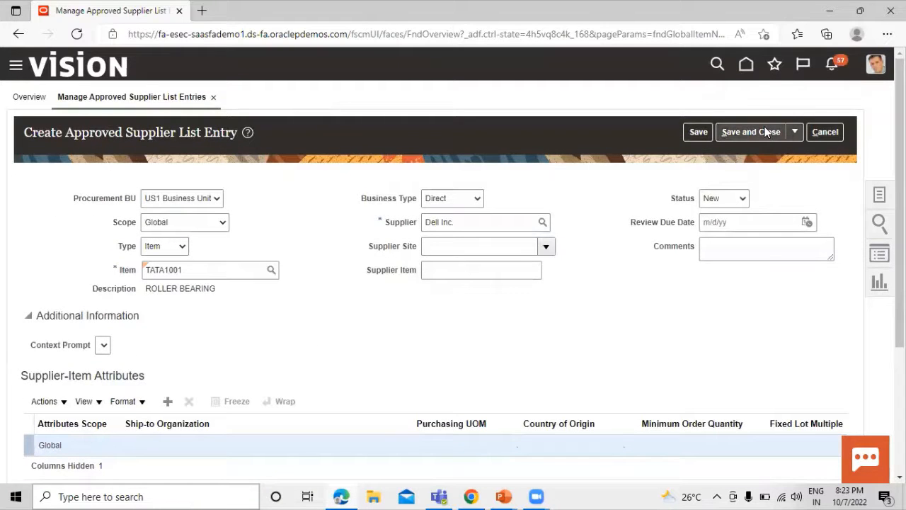
{"action": "left_click", "coordinate": [765, 132]}
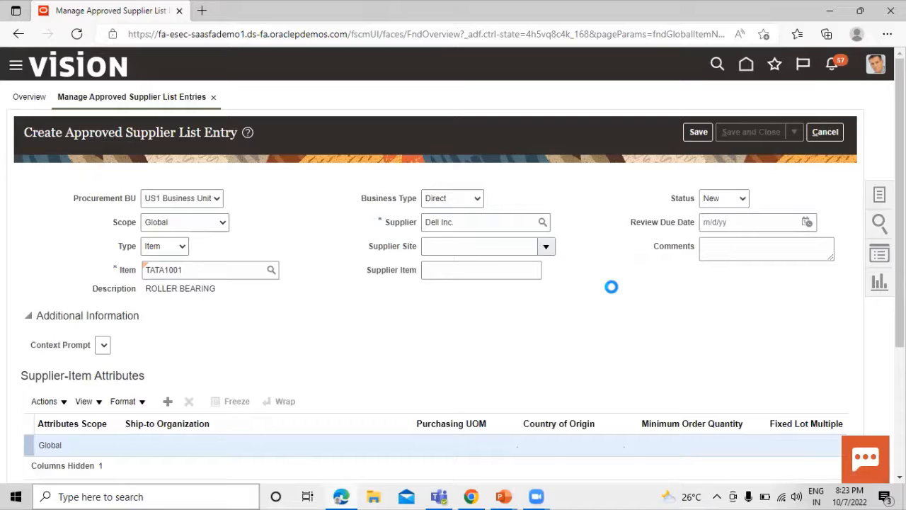
- Dismiss the save confirmation and search approved supplier entries for item TATA1001
{"action": "scroll", "coordinate": [615, 287], "scroll_direction": "down", "scroll_amount": 1}
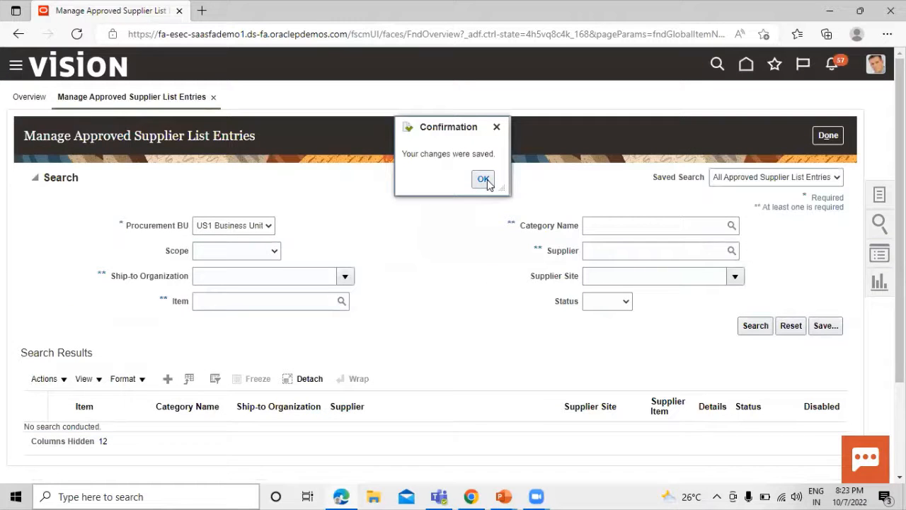
{"action": "left_click", "coordinate": [484, 179]}
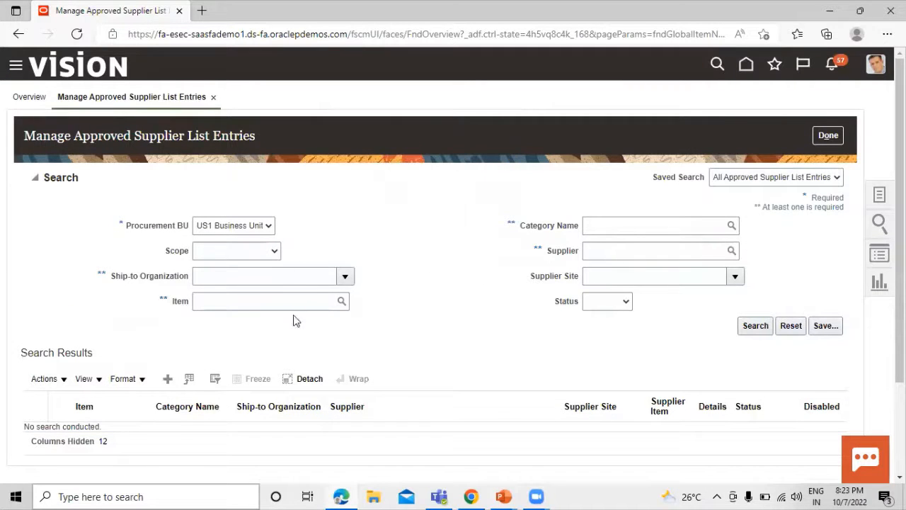
{"action": "scroll", "coordinate": [440, 257], "scroll_direction": "down", "scroll_amount": 2}
{"action": "left_click", "coordinate": [301, 182]}
{"action": "type", "text": "TATA"}
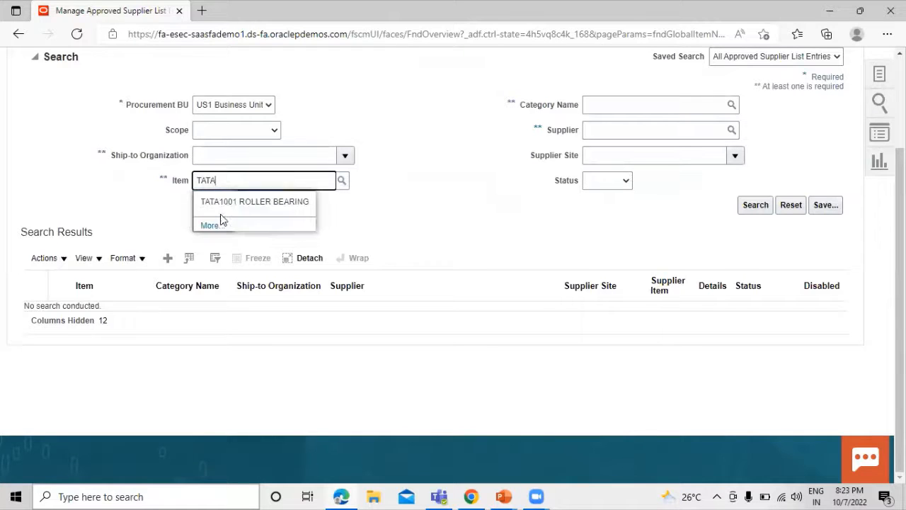
{"action": "left_click", "coordinate": [235, 201]}
{"action": "left_click", "coordinate": [755, 205]}
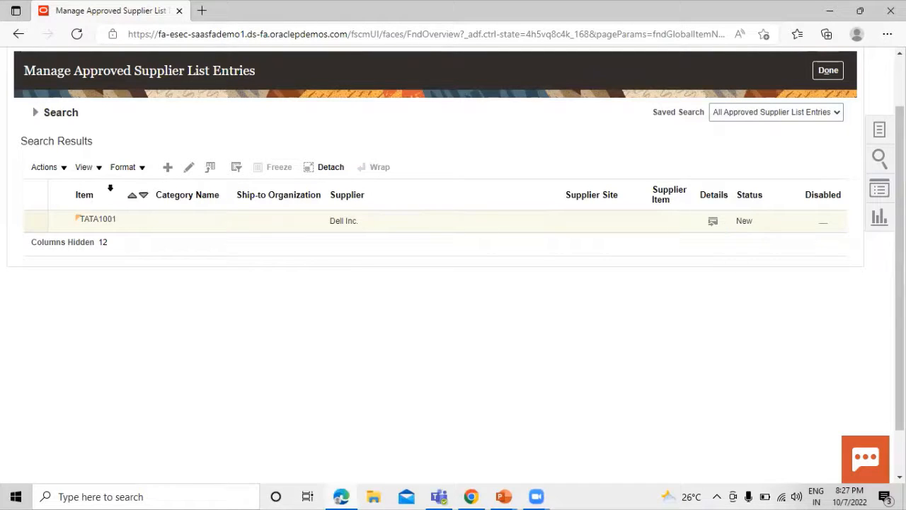
- Reopen the search criteria and search again for TATA1001 ROLLER BEARING entries
{"action": "left_click", "coordinate": [34, 112]}
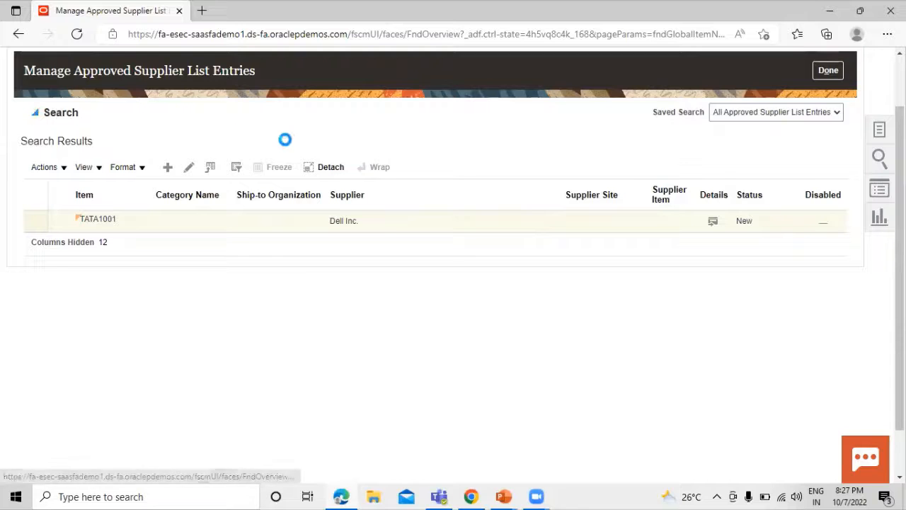
{"action": "left_click", "coordinate": [282, 236]}
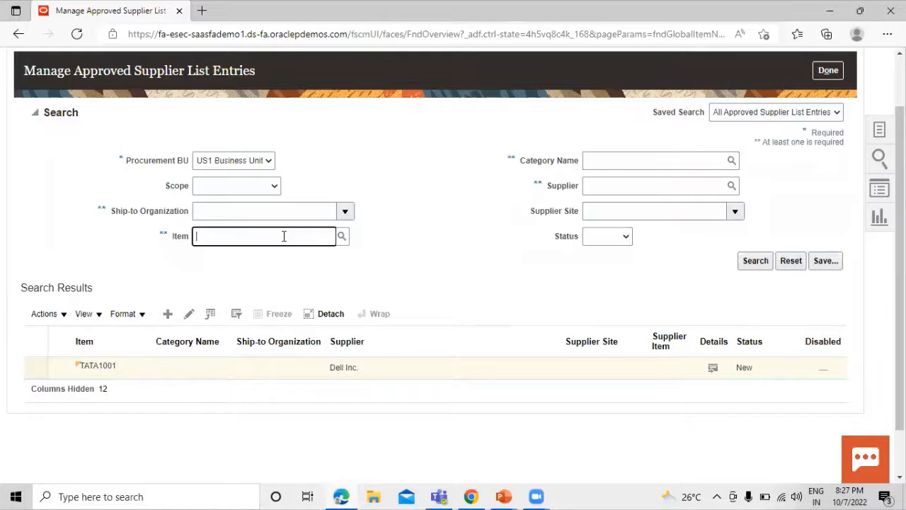
{"action": "type", "text": "TATA"}
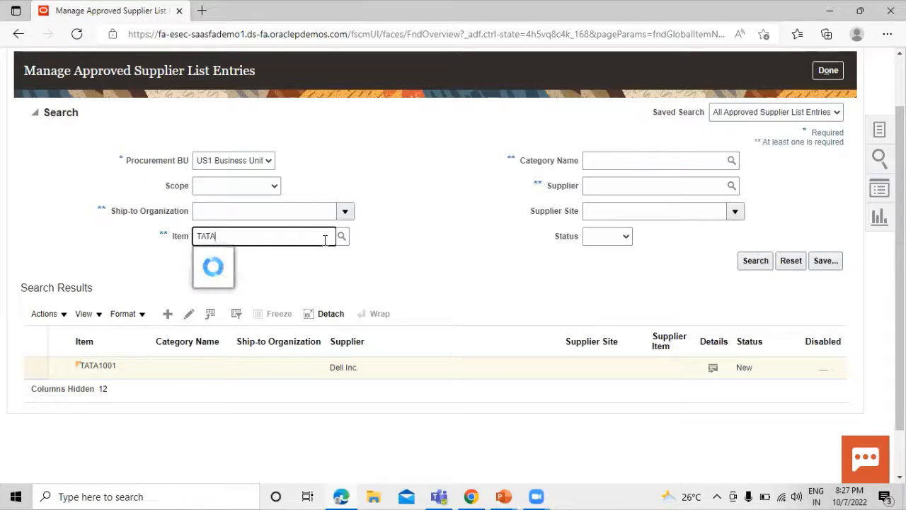
{"action": "left_click", "coordinate": [219, 258]}
{"action": "left_click", "coordinate": [756, 262]}
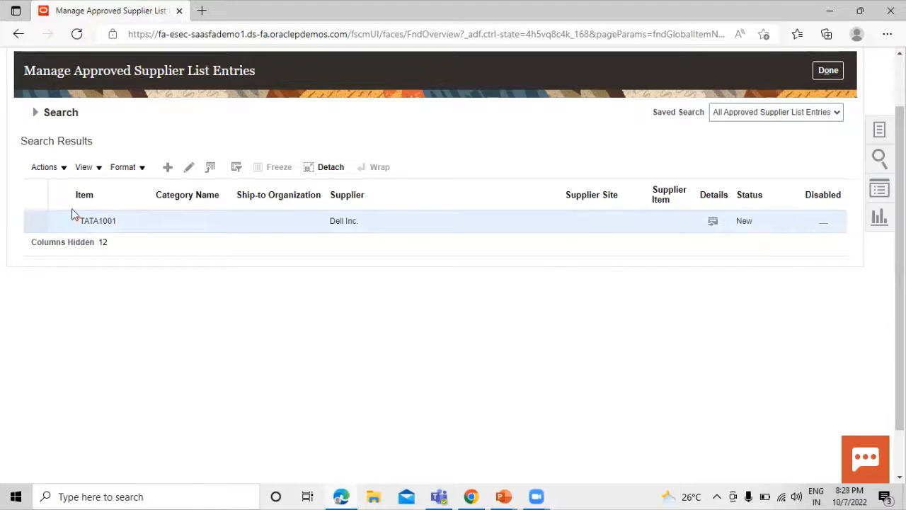
- Change the TATA1001 Dell Inc. entry's status from New to Approved, save it, and finish
{"action": "left_click", "coordinate": [188, 168]}
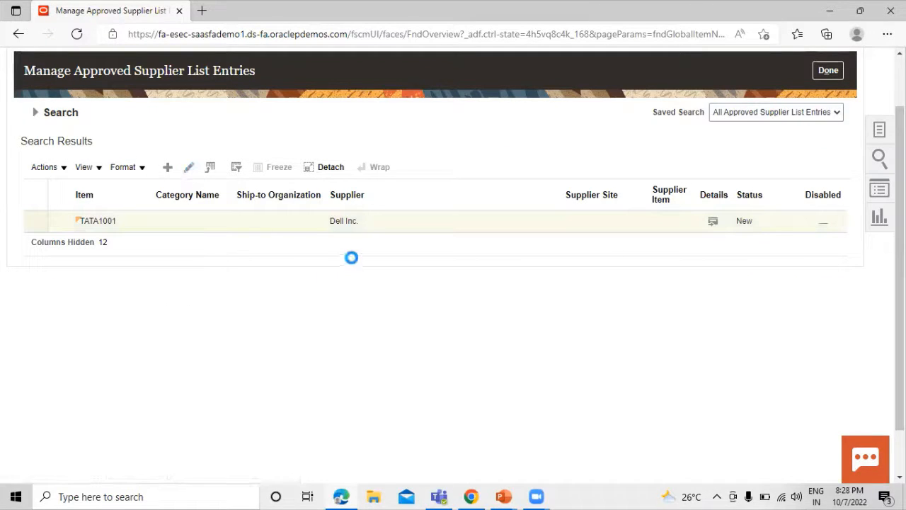
{"action": "left_click", "coordinate": [740, 200]}
{"action": "left_click", "coordinate": [729, 215]}
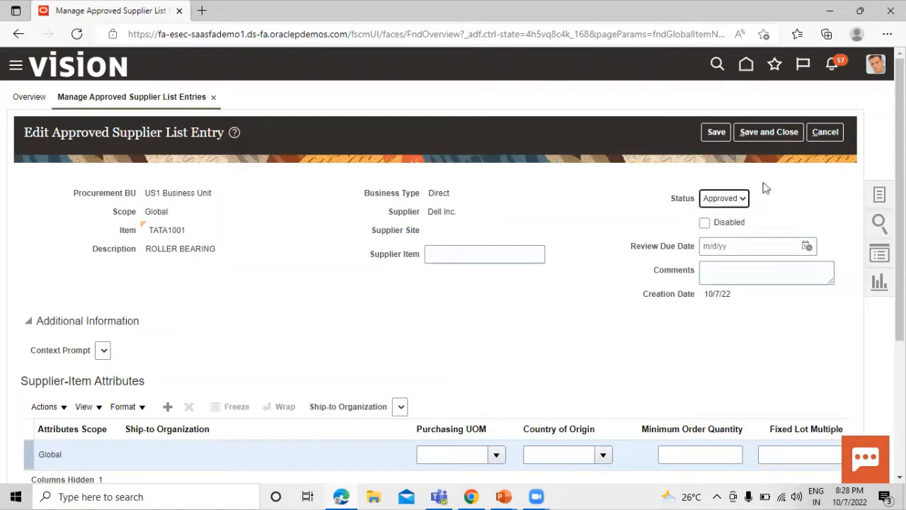
{"action": "left_click", "coordinate": [771, 130]}
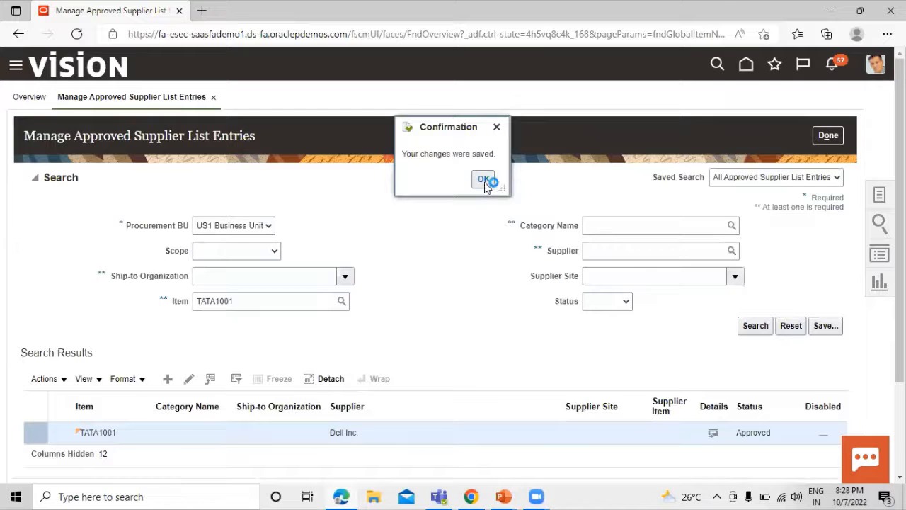
{"action": "left_click", "coordinate": [484, 182]}
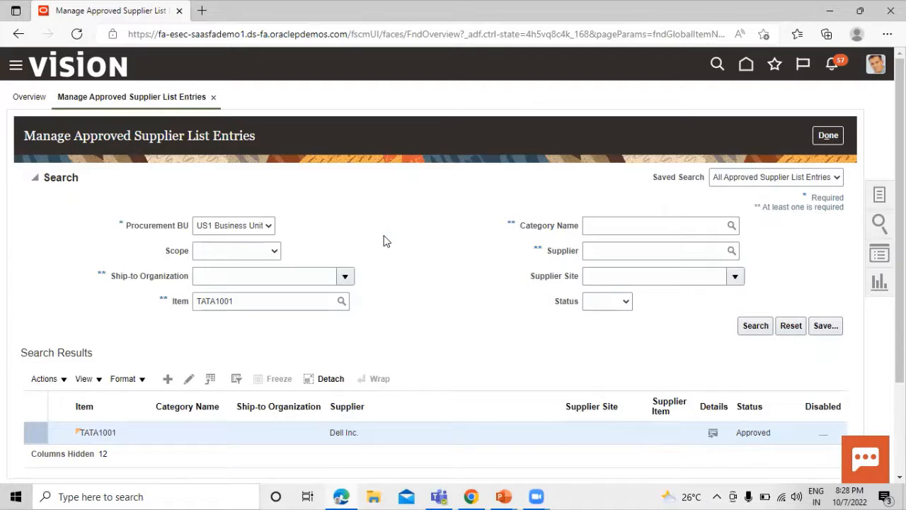
{"action": "left_click", "coordinate": [826, 136]}
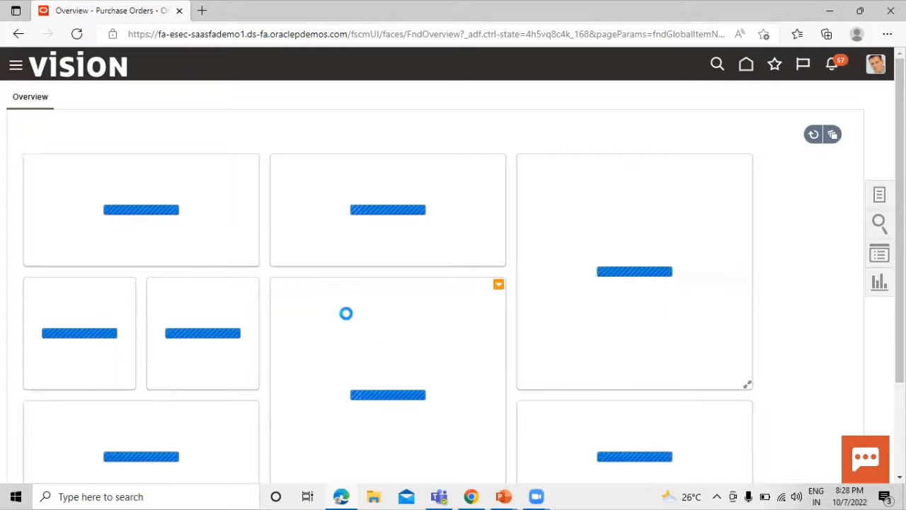
- Go to the Purchase Orders work area and start a new order from Tasks
{"action": "left_click", "coordinate": [16, 67]}
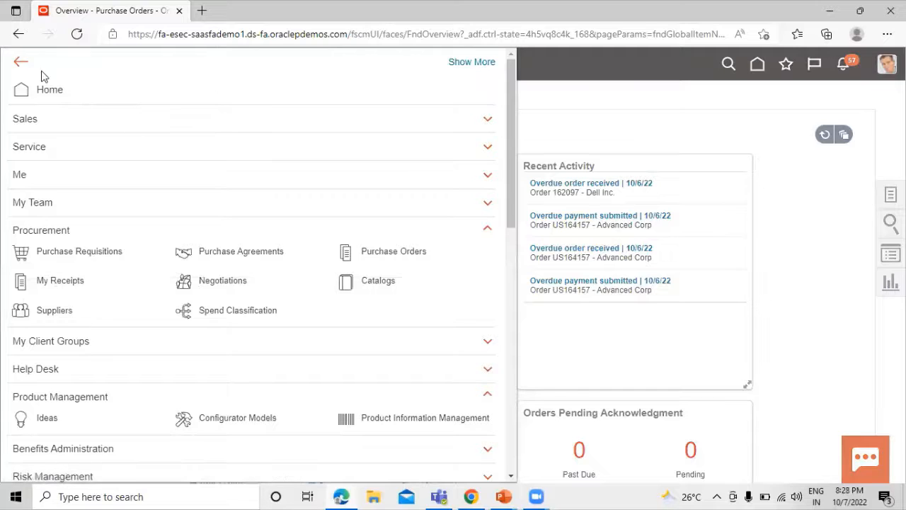
{"action": "left_click", "coordinate": [381, 253]}
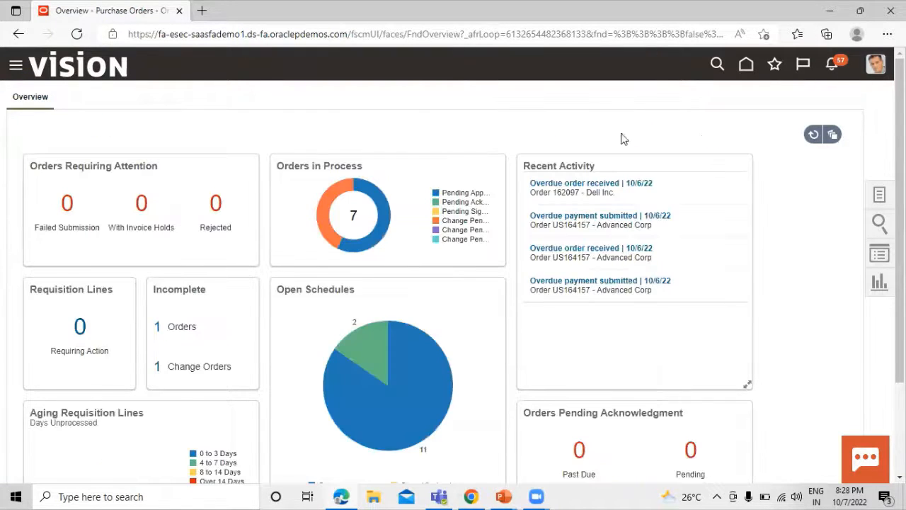
{"action": "left_click", "coordinate": [879, 194]}
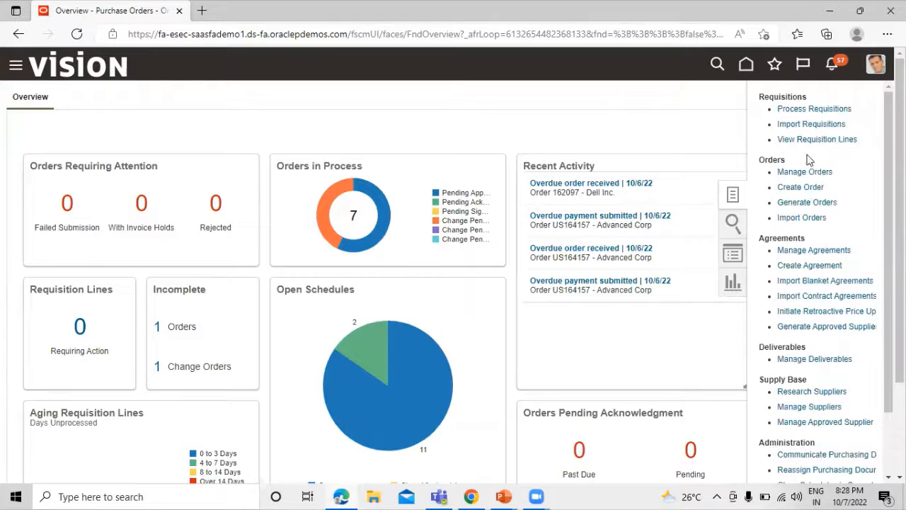
{"action": "left_click", "coordinate": [810, 187]}
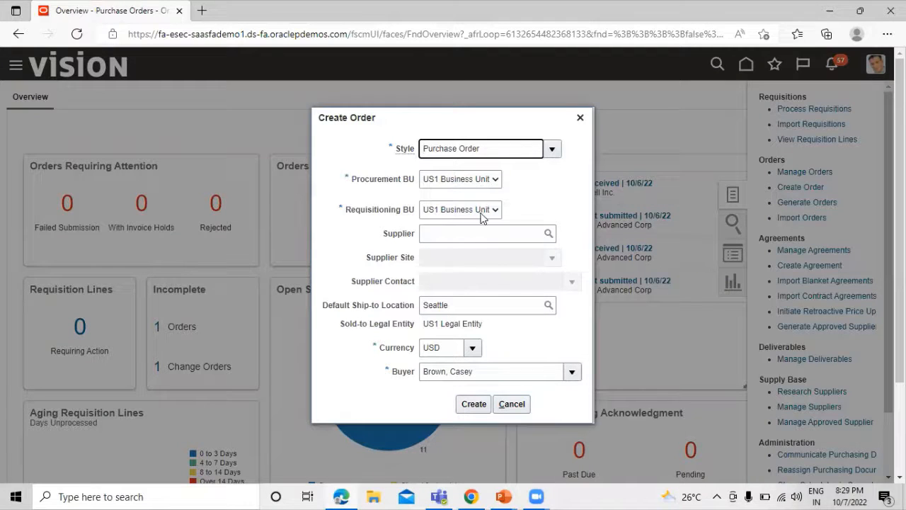
- Choose supplier STAR BEARING SUPPLIER LTD via a STAR search and create the order
{"action": "left_click", "coordinate": [547, 236]}
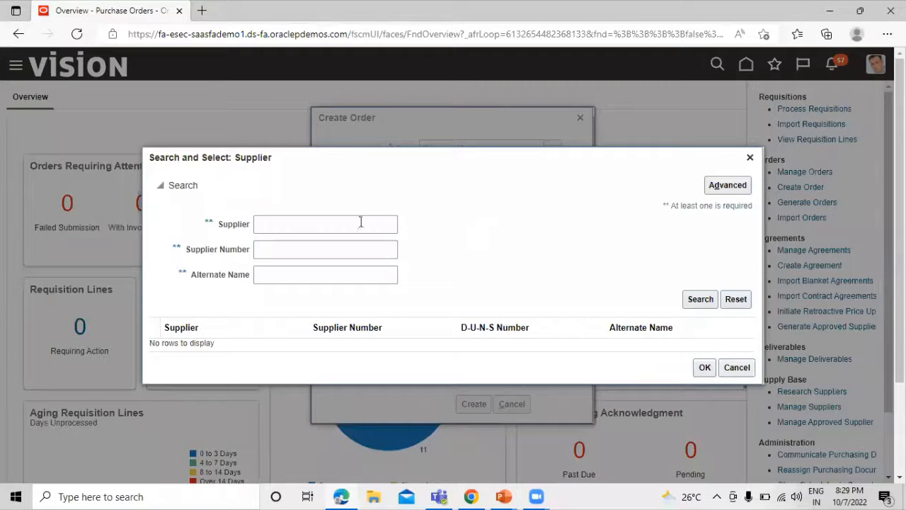
{"action": "left_click", "coordinate": [361, 223]}
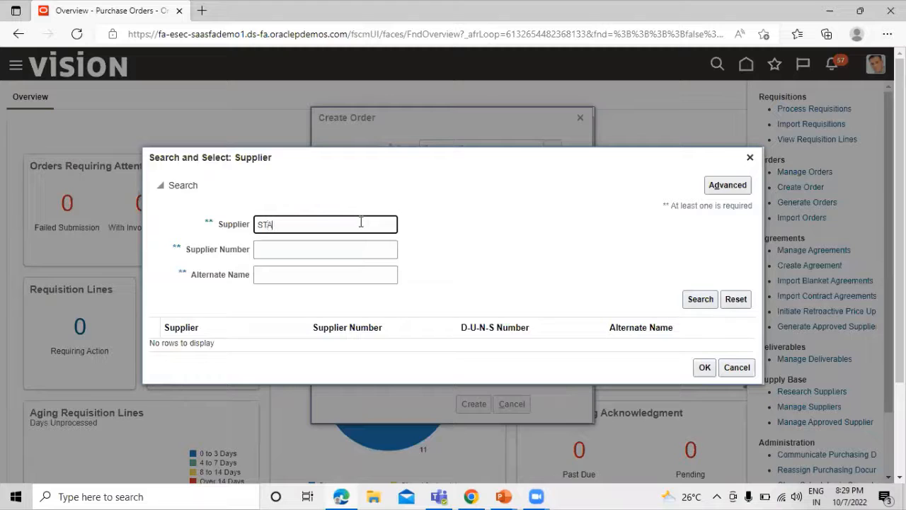
{"action": "type", "text": "STAR"}
{"action": "left_click", "coordinate": [698, 299]}
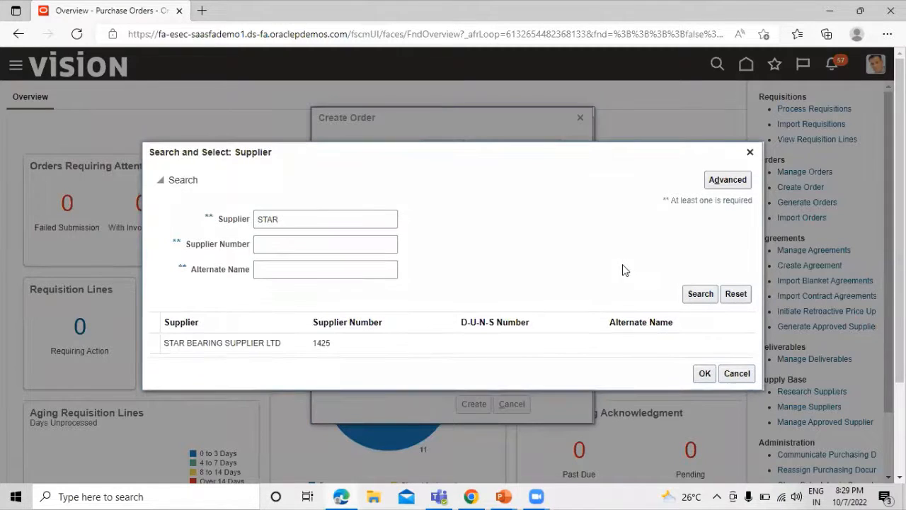
{"action": "left_click", "coordinate": [228, 345]}
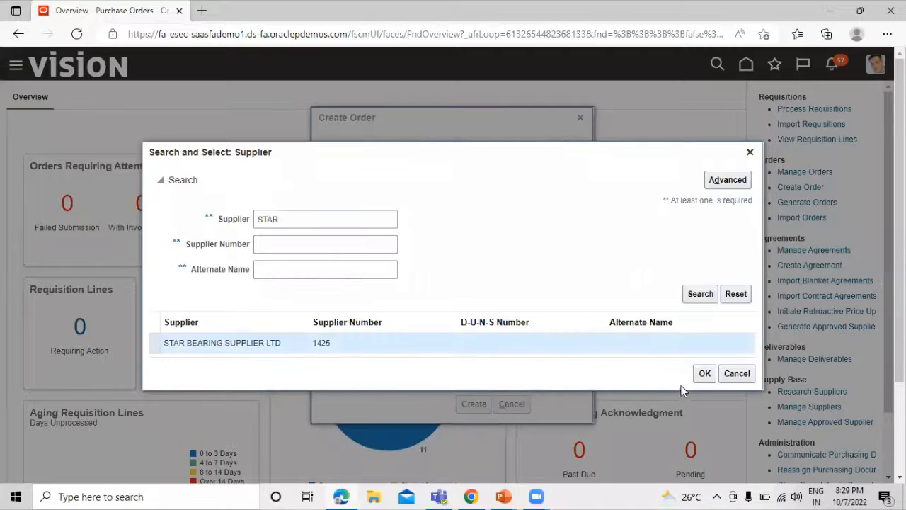
{"action": "left_click", "coordinate": [704, 373]}
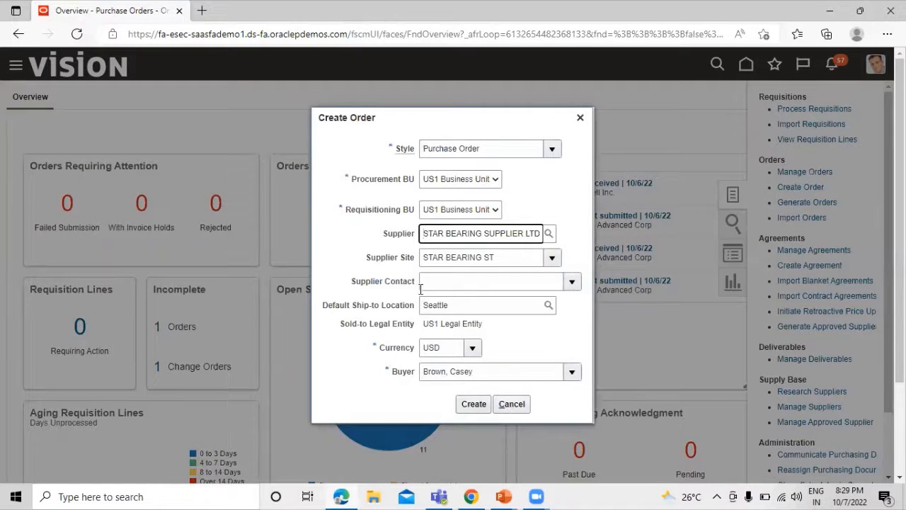
{"action": "left_click", "coordinate": [473, 403]}
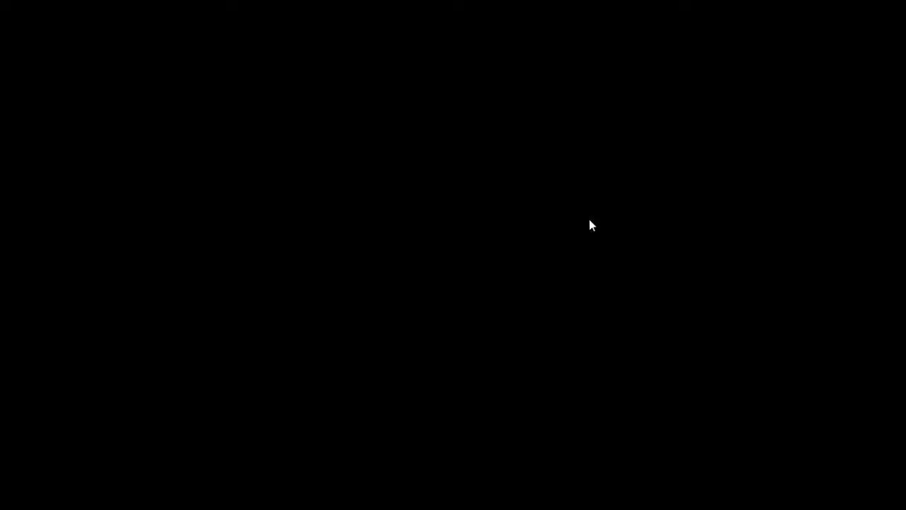
- Scroll order US164515's edit page down to the Terms section and empty Lines table
{"action": "scroll", "coordinate": [321, 224], "scroll_direction": "down", "scroll_amount": 1}
{"action": "scroll", "coordinate": [298, 225], "scroll_direction": "down", "scroll_amount": 5}
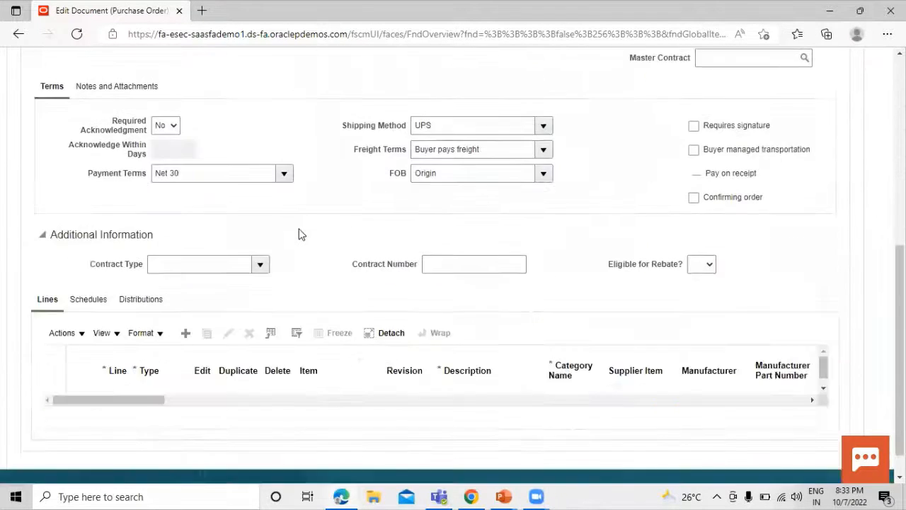
- Add line 1 to the order with item TATA1001 ROLLER BEARING
{"action": "left_click", "coordinate": [187, 328]}
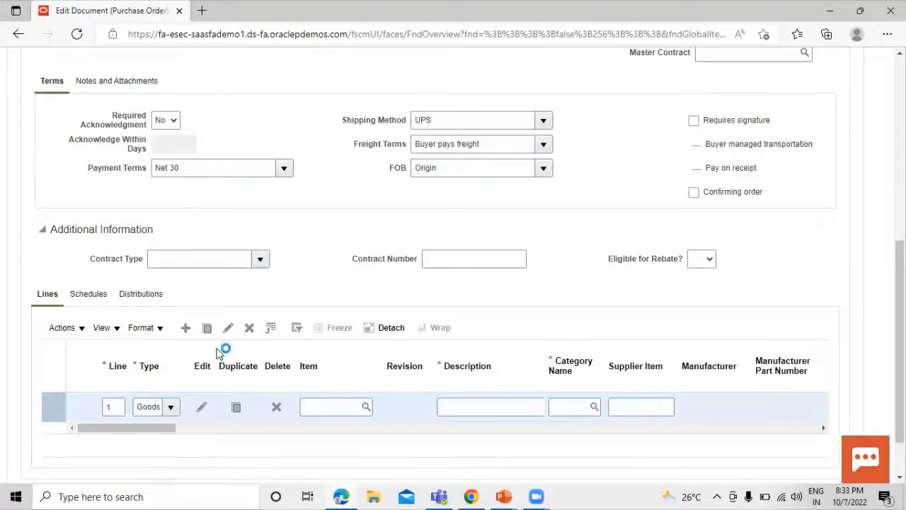
{"action": "left_click", "coordinate": [366, 407]}
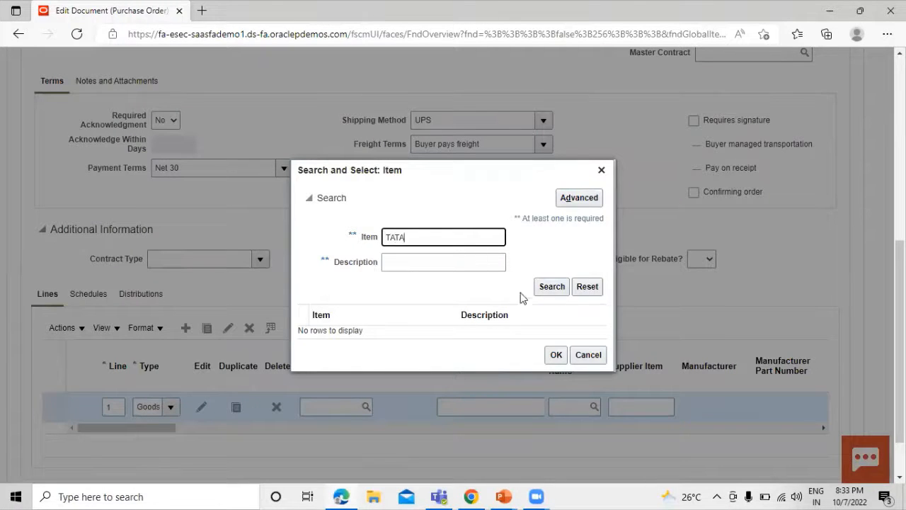
{"action": "left_click", "coordinate": [543, 288]}
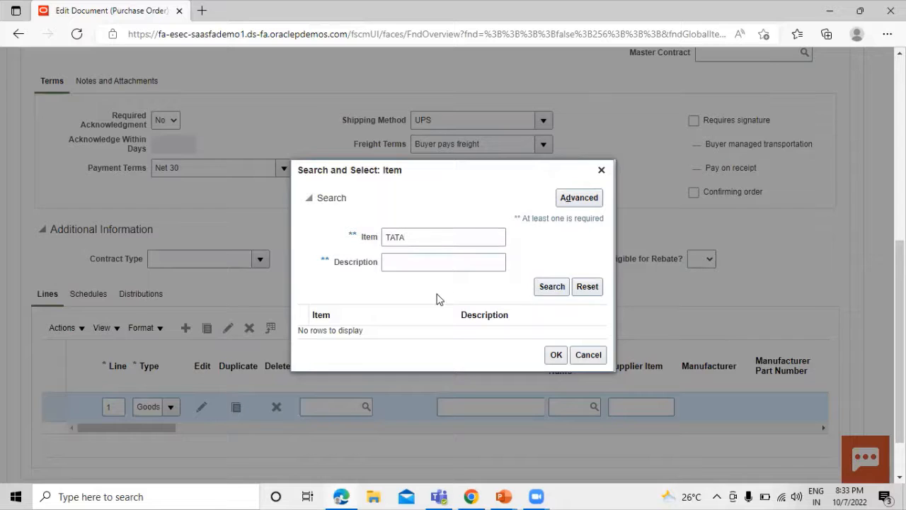
{"action": "left_click", "coordinate": [393, 333]}
{"action": "left_click", "coordinate": [556, 361]}
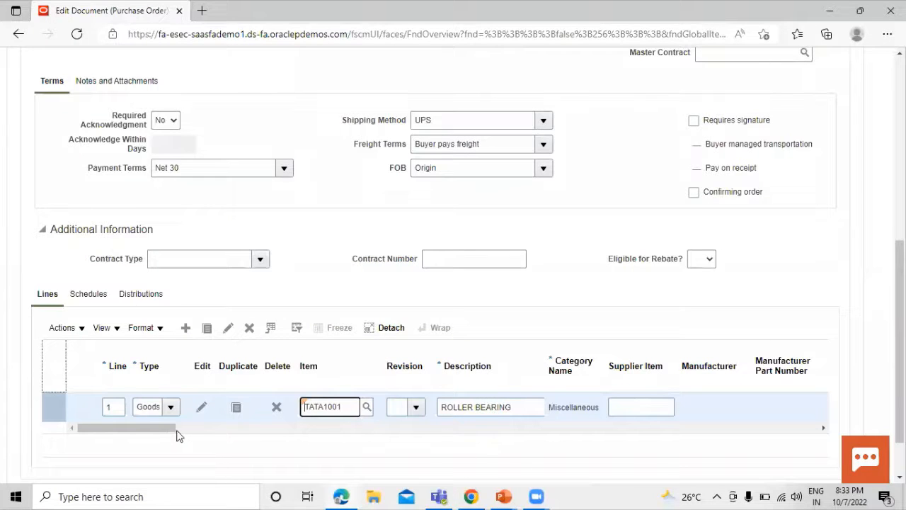
- Give line 1 quantity 10, price 100.00 and requested delivery date 10/10/22
{"action": "left_click_drag", "start_coordinate": [176, 427], "coordinate": [236, 446]}
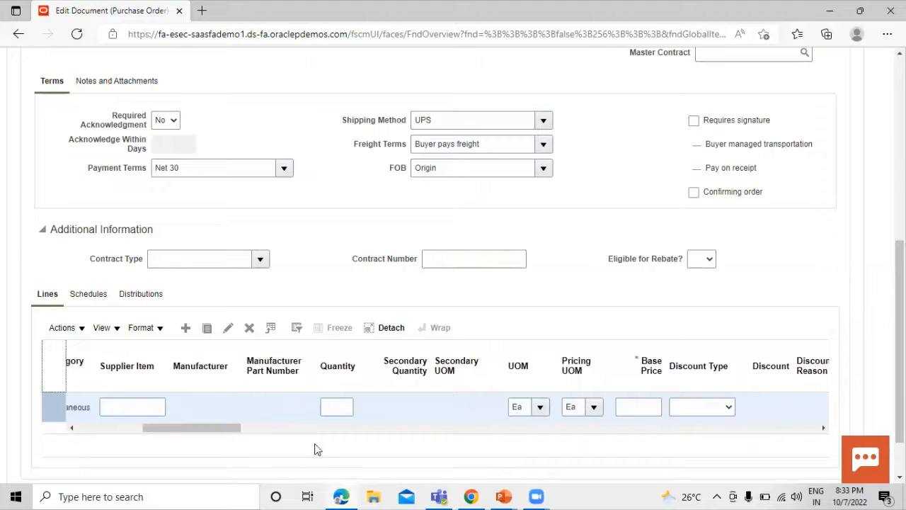
{"action": "left_click", "coordinate": [339, 408]}
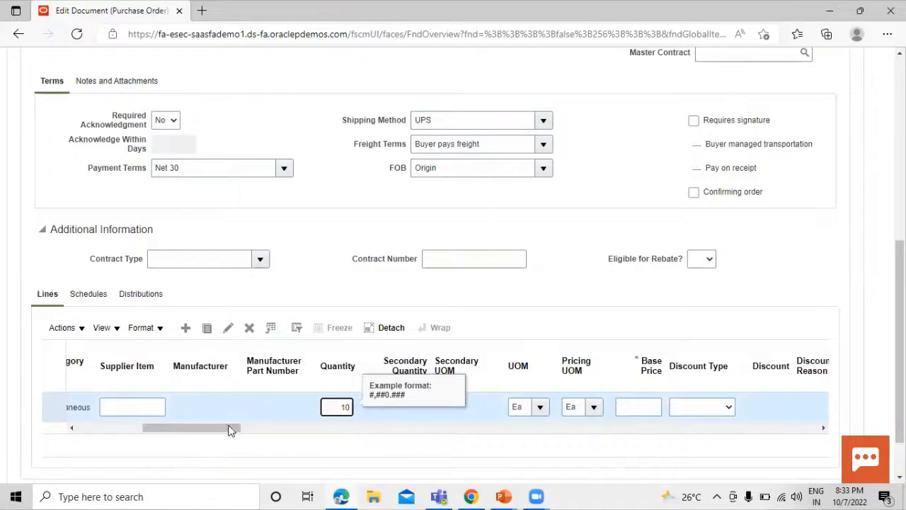
{"action": "left_click_drag", "start_coordinate": [222, 427], "coordinate": [248, 440]}
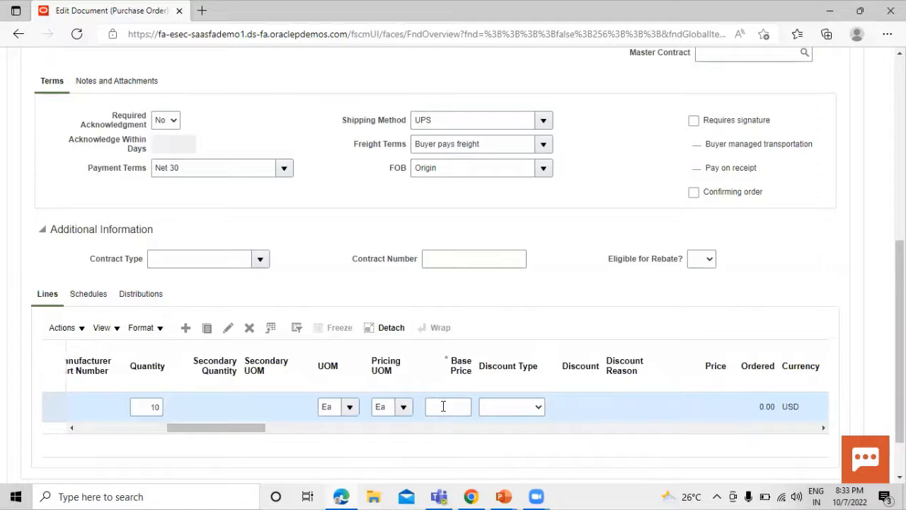
{"action": "left_click", "coordinate": [444, 406]}
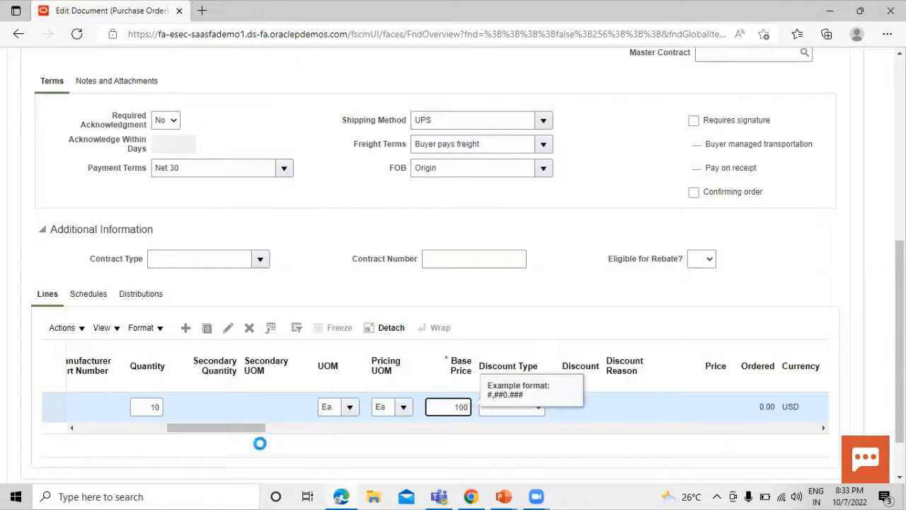
{"action": "left_click_drag", "start_coordinate": [229, 431], "coordinate": [366, 451]}
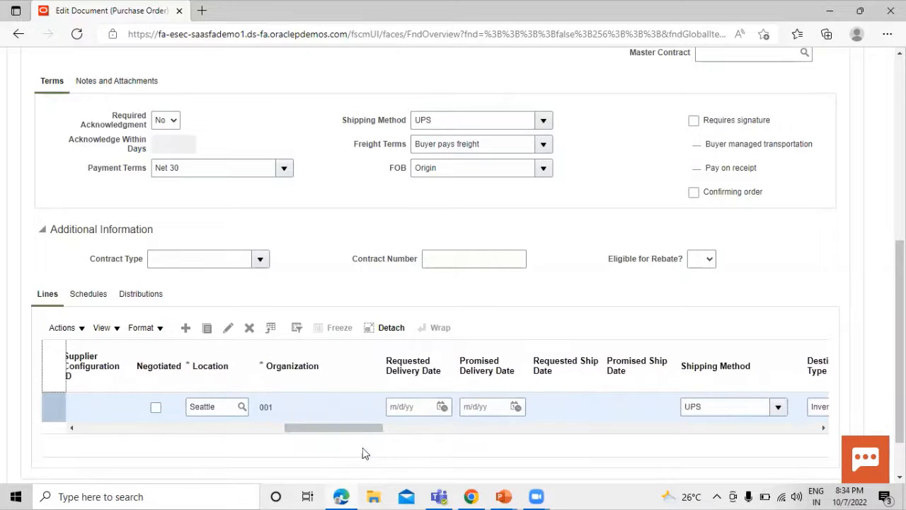
{"action": "left_click", "coordinate": [441, 408]}
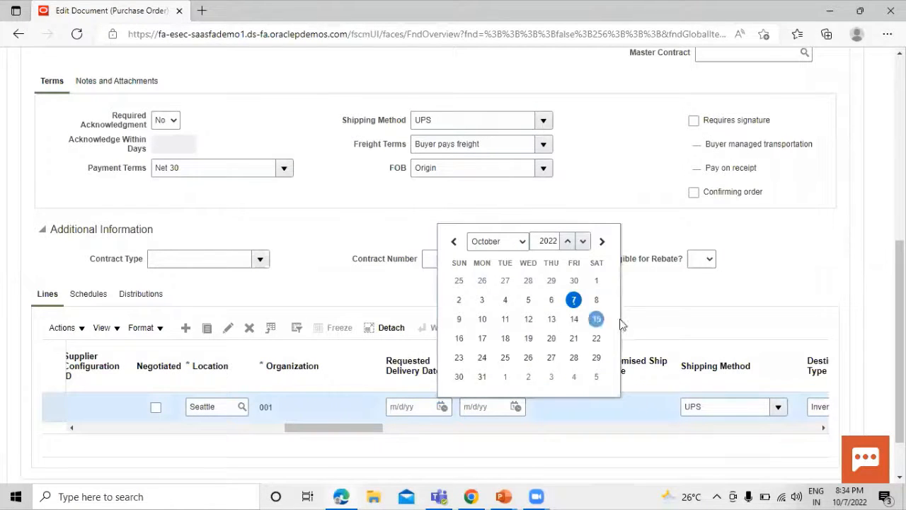
{"action": "left_click", "coordinate": [483, 318]}
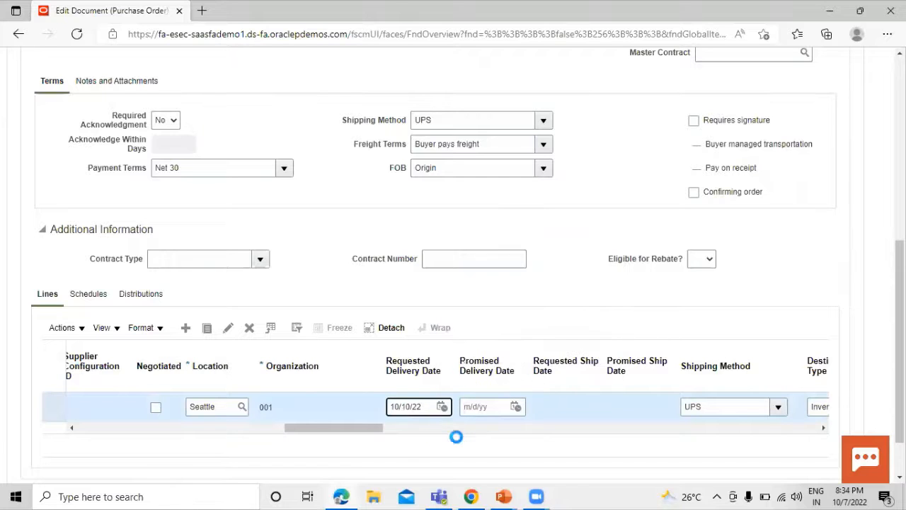
{"action": "scroll", "coordinate": [542, 319], "scroll_direction": "up", "scroll_amount": 1}
{"action": "scroll", "coordinate": [543, 318], "scroll_direction": "up", "scroll_amount": 5}
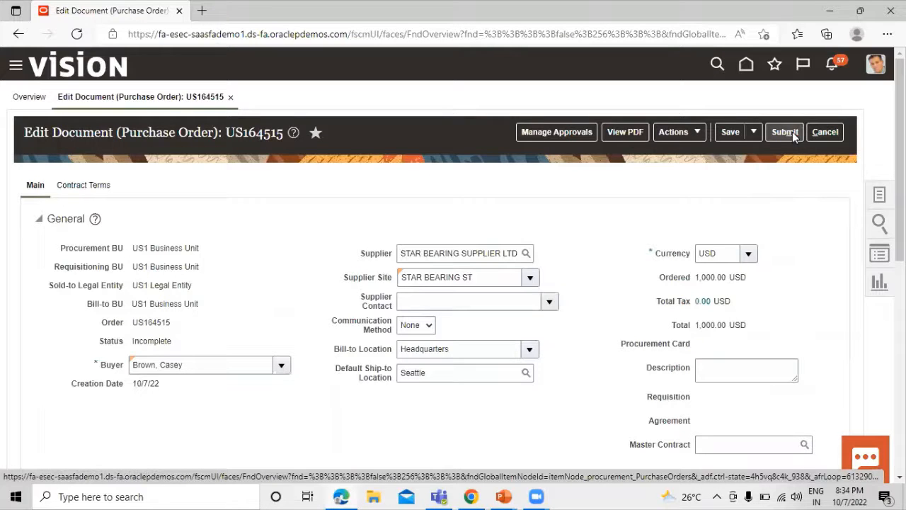
- Save order US164515 and submit it, getting the supplier-not-approved error
{"action": "left_click", "coordinate": [788, 132]}
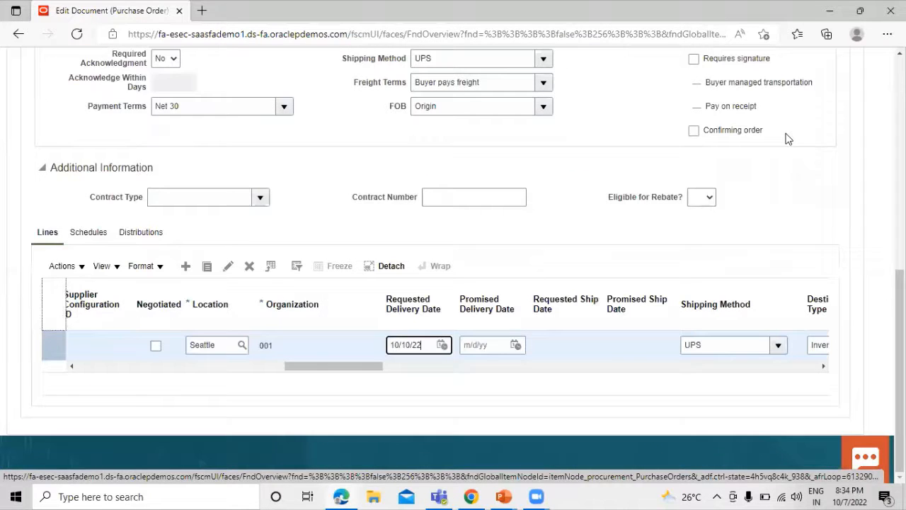
{"action": "left_click", "coordinate": [429, 367]}
{"action": "scroll", "coordinate": [418, 349], "scroll_direction": "left", "scroll_amount": 4}
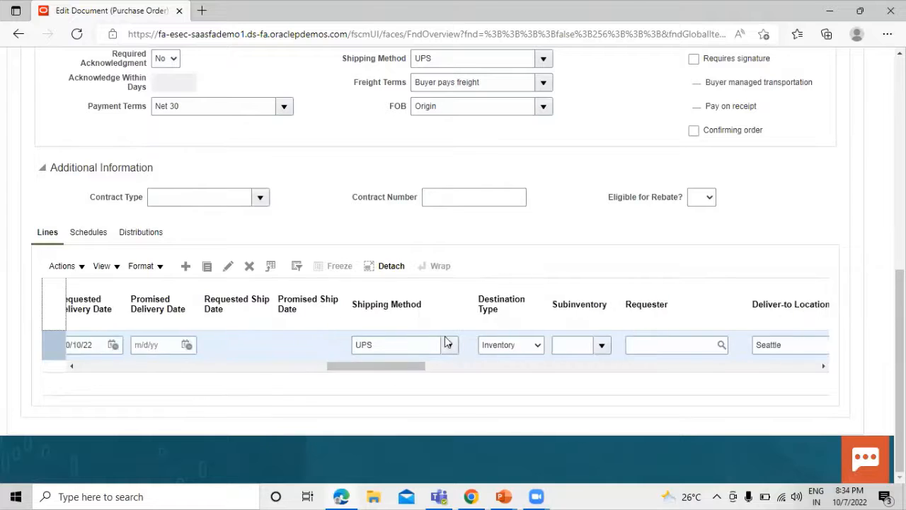
{"action": "scroll", "coordinate": [417, 346], "scroll_direction": "up", "scroll_amount": 7}
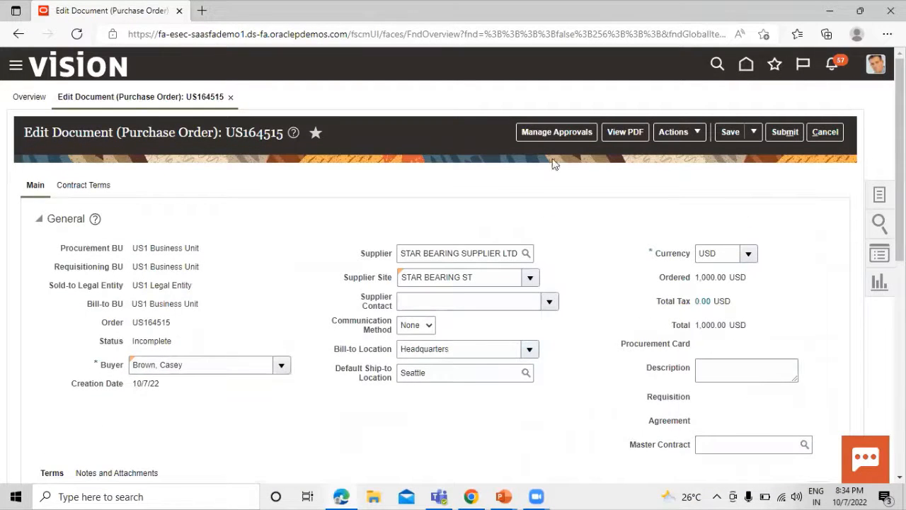
{"action": "left_click", "coordinate": [732, 135]}
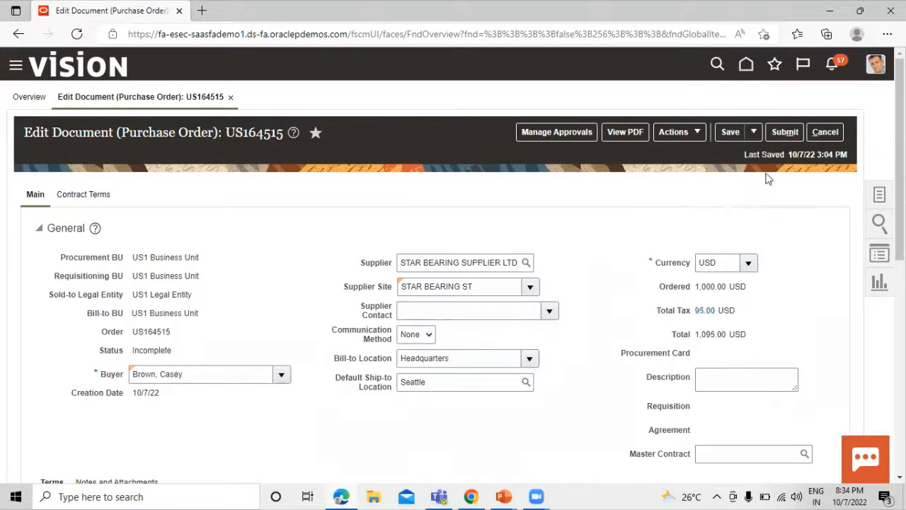
{"action": "left_click", "coordinate": [787, 132]}
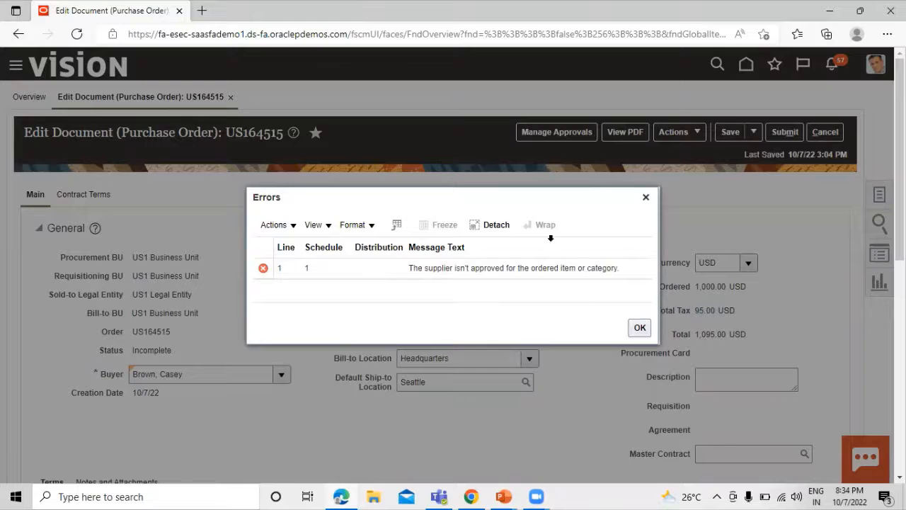
- Dismiss the supplier-not-approved error, retry submit, then cancel the order discarding unsaved changes
{"action": "left_click_drag", "start_coordinate": [550, 210], "coordinate": [577, 219]}
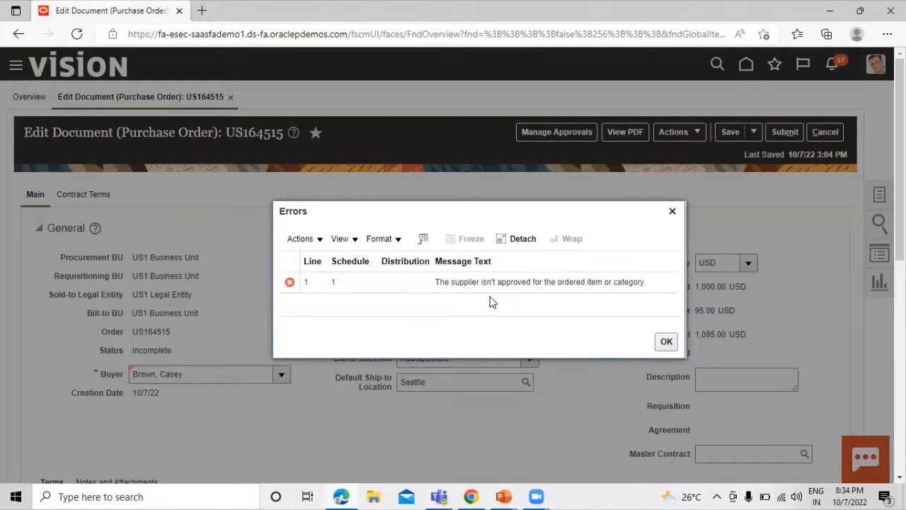
{"action": "left_click", "coordinate": [667, 343]}
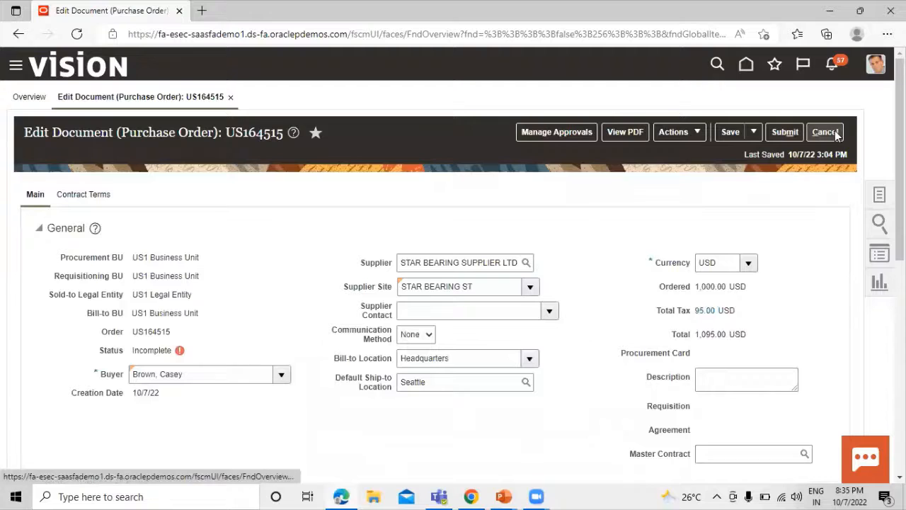
{"action": "left_click", "coordinate": [785, 131]}
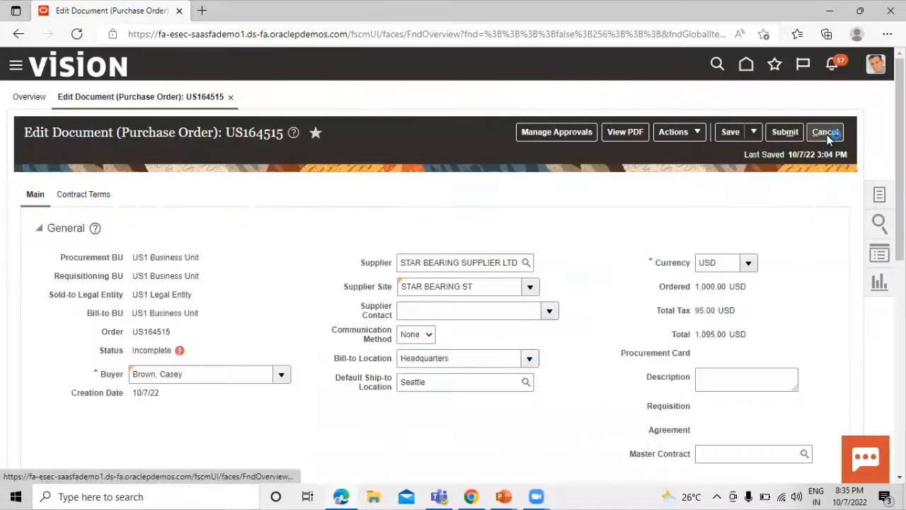
{"action": "left_click", "coordinate": [829, 136]}
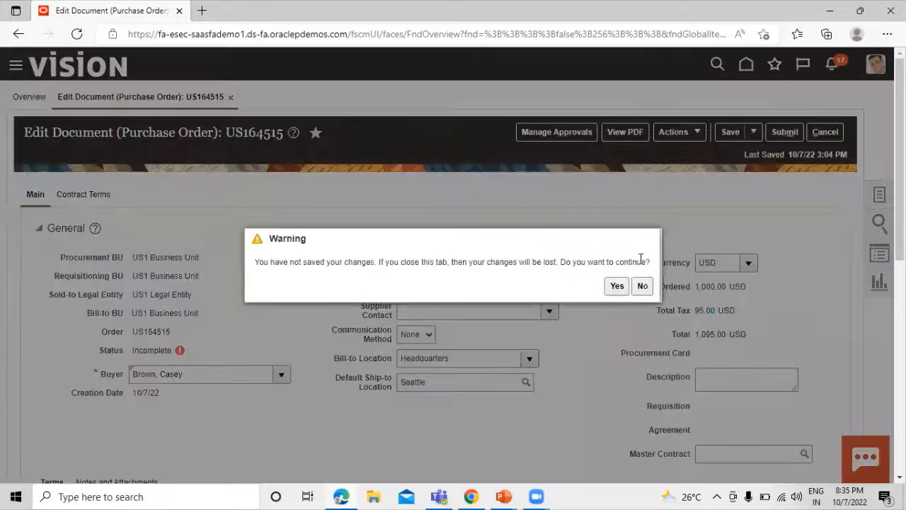
{"action": "left_click", "coordinate": [623, 289]}
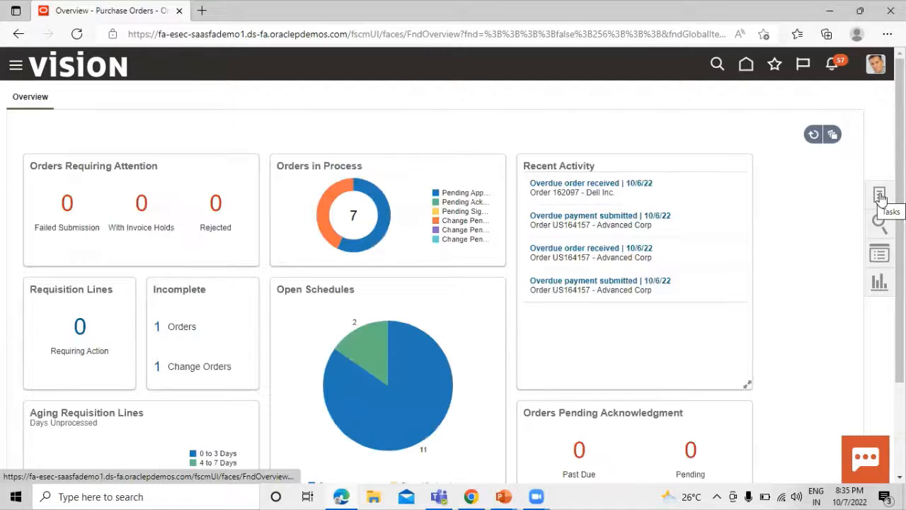
- Create a new purchase order for supplier Dell Inc., site Dell US1
{"action": "left_click", "coordinate": [880, 196]}
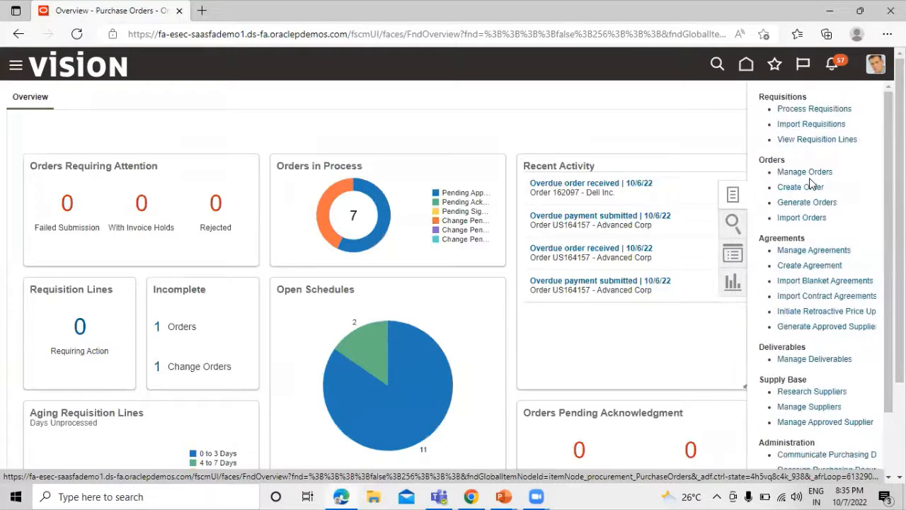
{"action": "left_click", "coordinate": [790, 187]}
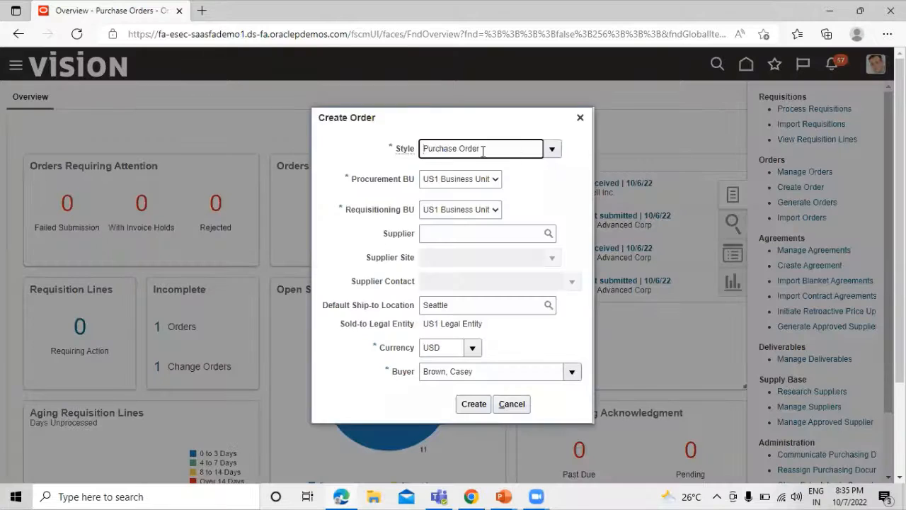
{"action": "left_click", "coordinate": [482, 236]}
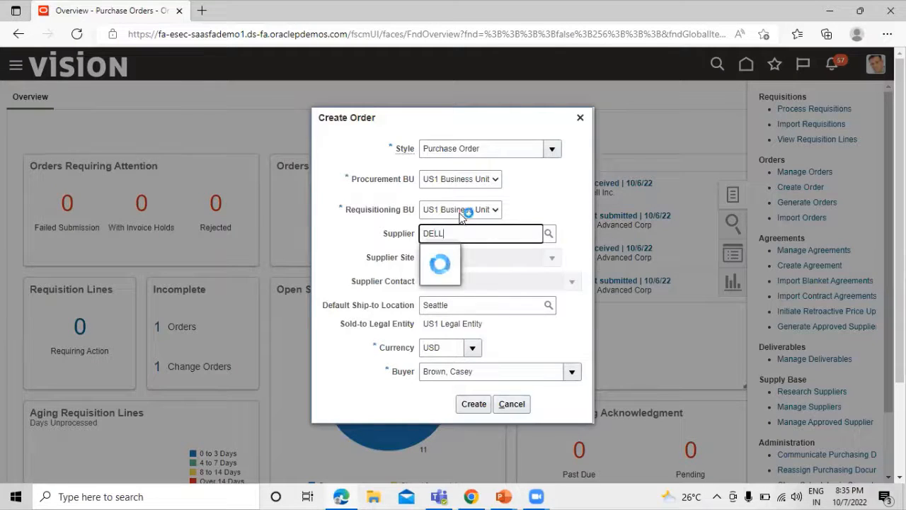
{"action": "left_click", "coordinate": [472, 254]}
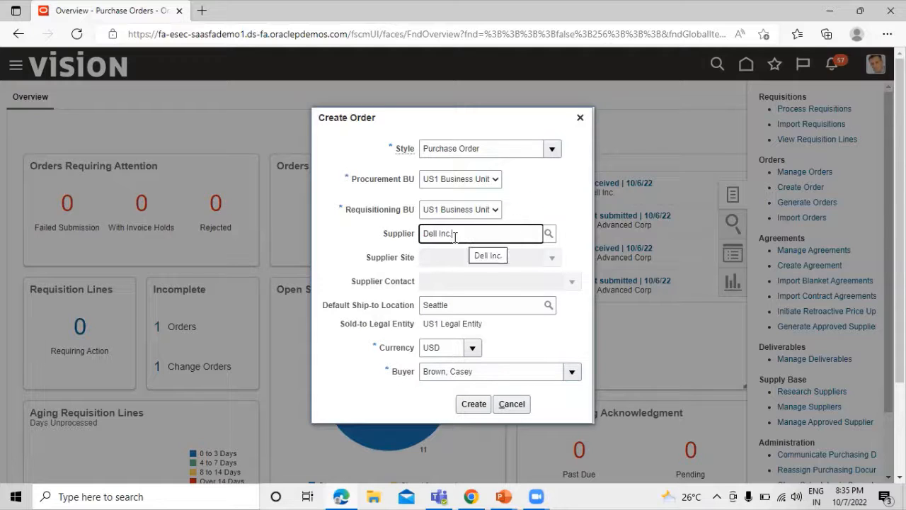
{"action": "left_click", "coordinate": [473, 405]}
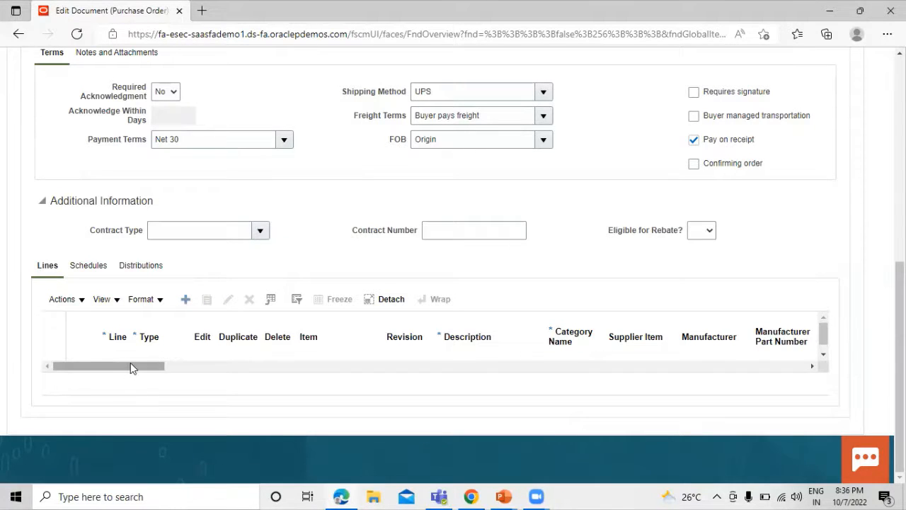
- Add line 1 for item TATA1001 ROLLER BEARING, quantity 10, requested delivery 10/10/22
{"action": "left_click", "coordinate": [185, 297]}
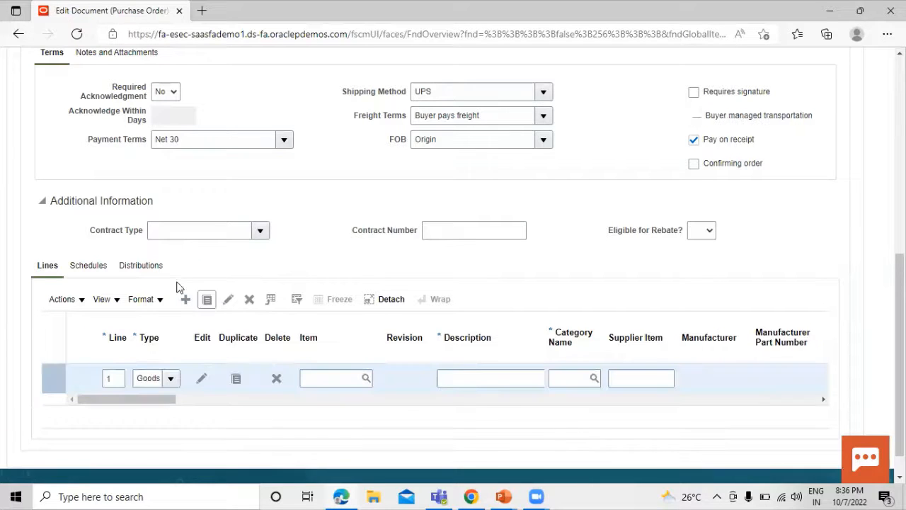
{"action": "left_click", "coordinate": [328, 377]}
{"action": "type", "text": "TATA1001"}
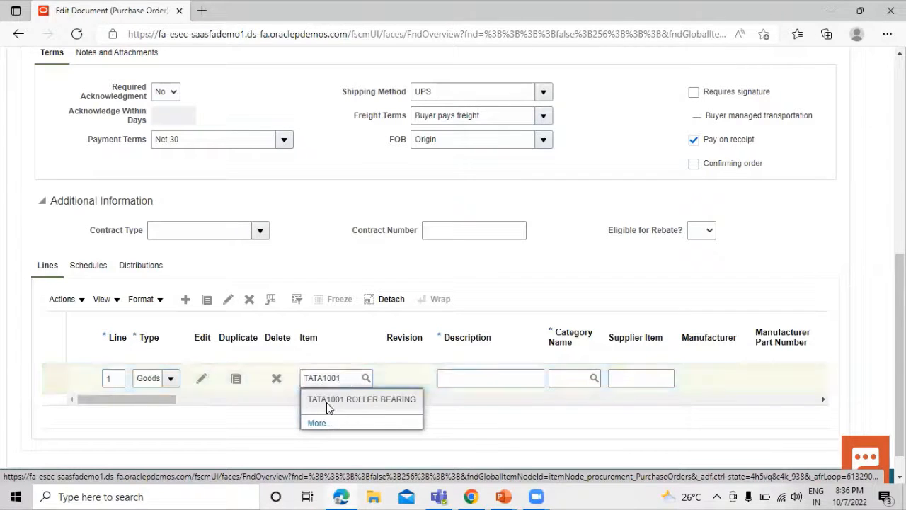
{"action": "left_click", "coordinate": [350, 400]}
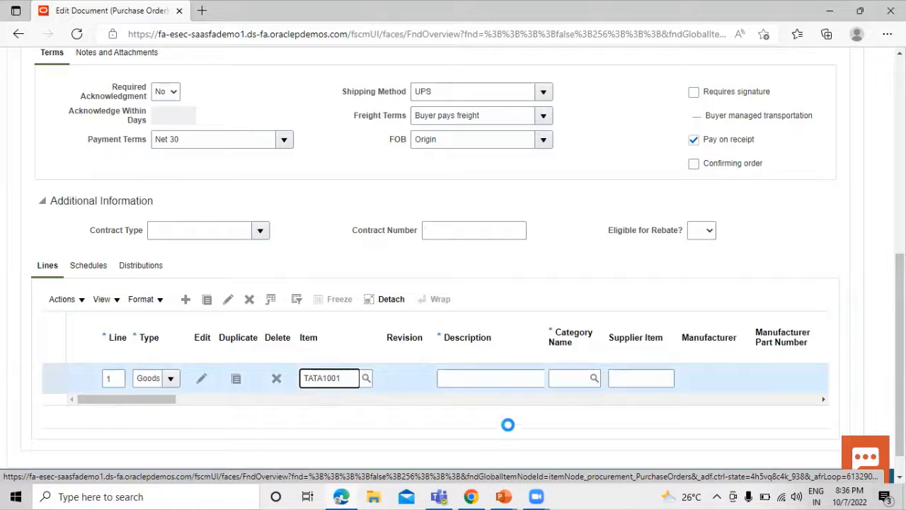
{"action": "left_click_drag", "start_coordinate": [173, 399], "coordinate": [229, 400]}
{"action": "left_click", "coordinate": [348, 376]}
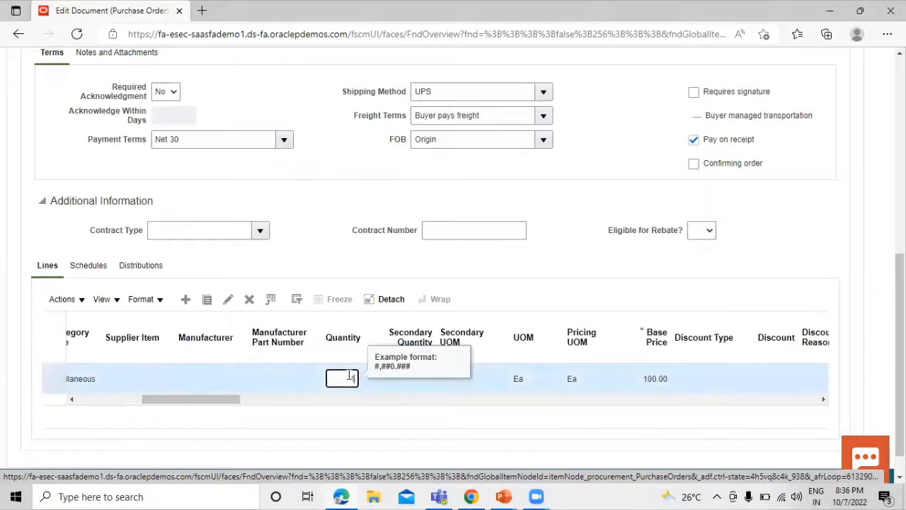
{"action": "type", "text": "10"}
{"action": "left_click_drag", "start_coordinate": [230, 400], "coordinate": [385, 398]}
{"action": "left_click", "coordinate": [381, 379]}
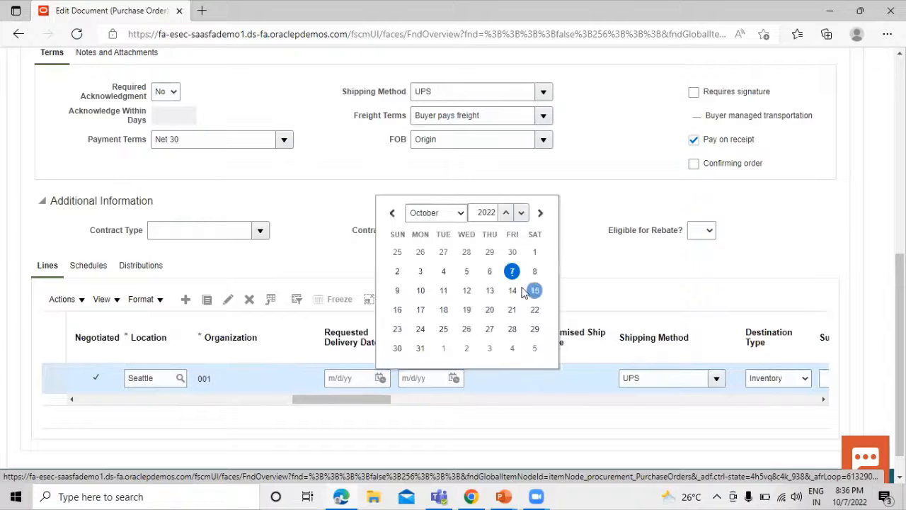
{"action": "left_click", "coordinate": [421, 290]}
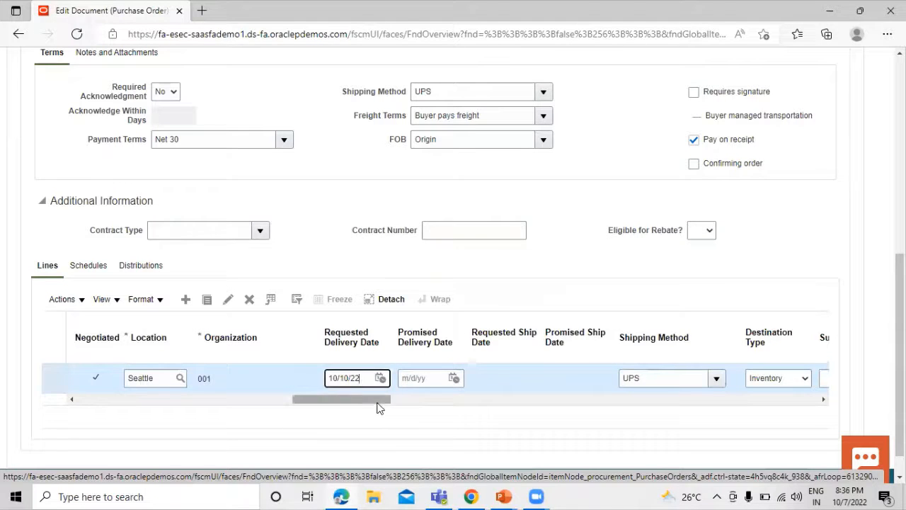
{"action": "left_click_drag", "start_coordinate": [380, 403], "coordinate": [444, 402]}
{"action": "scroll", "coordinate": [542, 319], "scroll_direction": "up", "scroll_amount": 6}
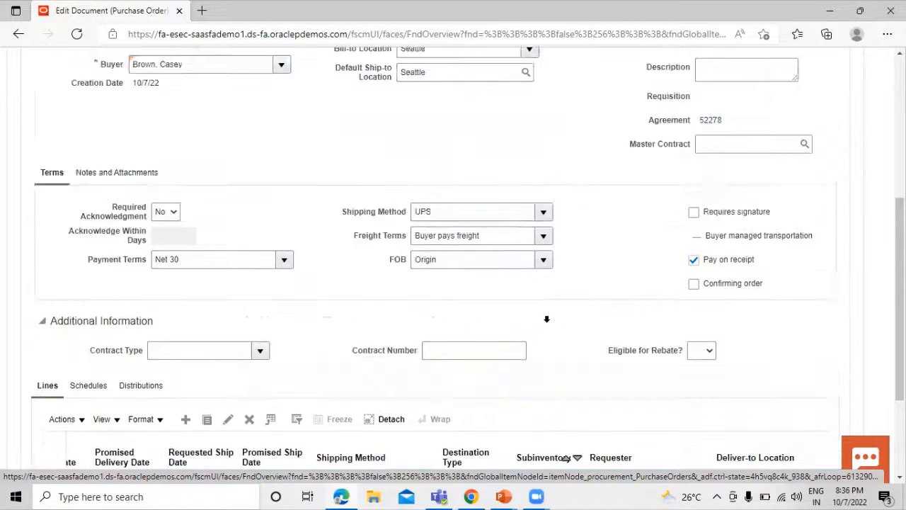
- Save order US164516 (985.50 USD), submit it for approval, and acknowledge the confirmation
{"action": "left_click", "coordinate": [733, 132]}
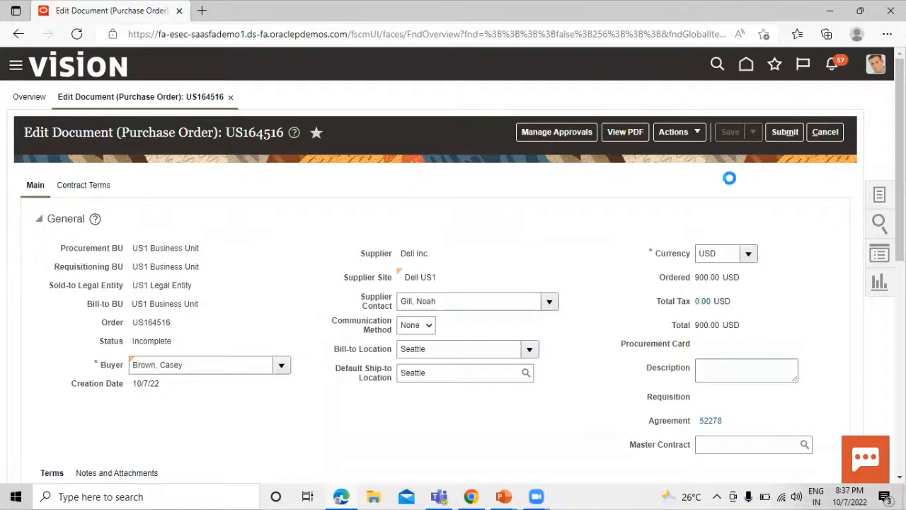
{"action": "left_click", "coordinate": [788, 133]}
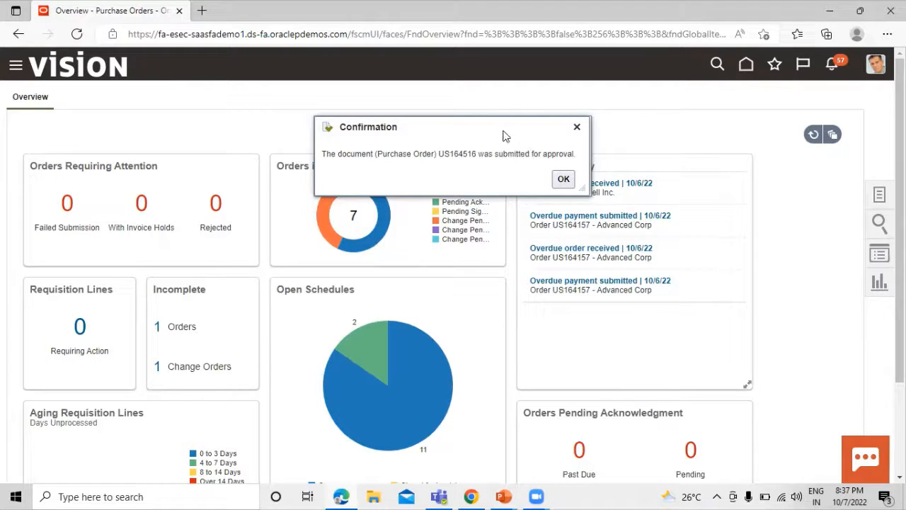
{"action": "left_click", "coordinate": [564, 179]}
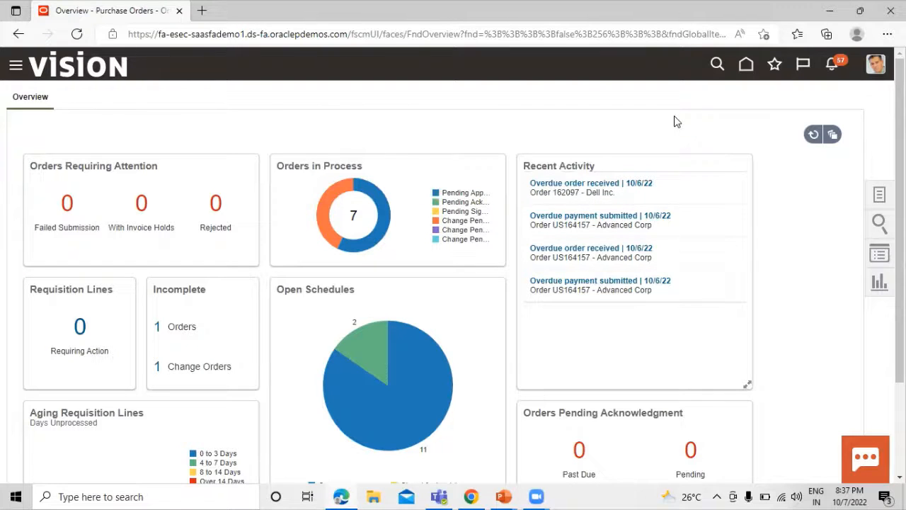